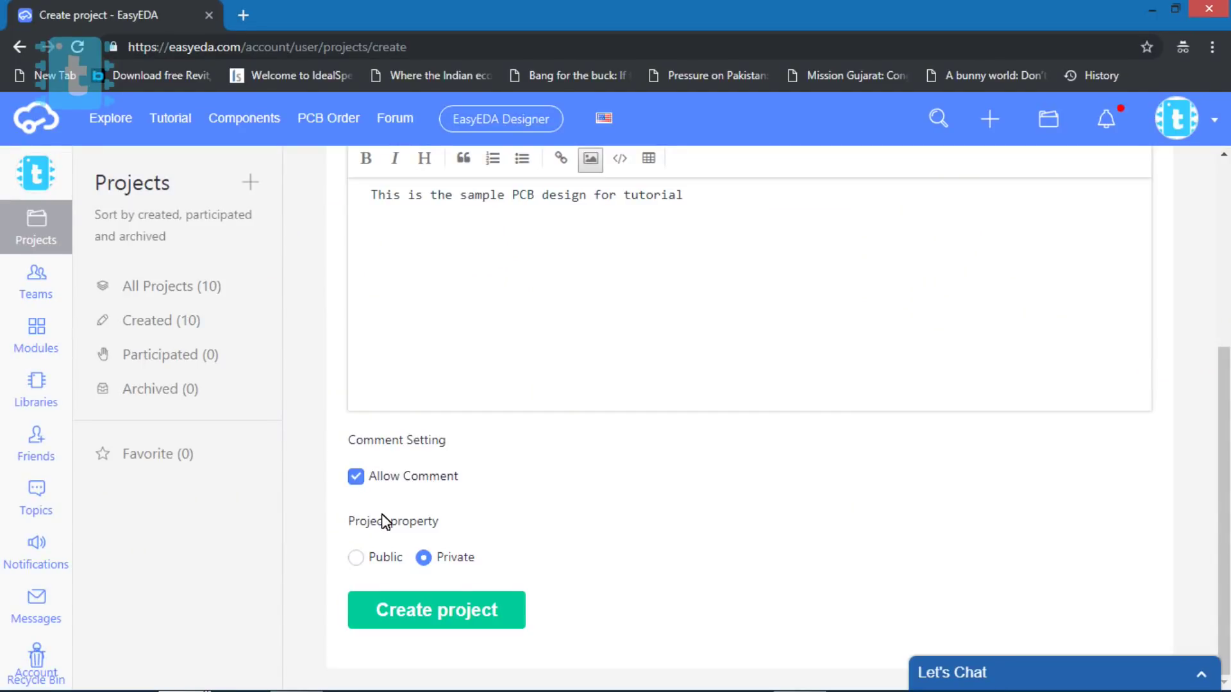
# - Set the new tutorial project's property to Public
pyautogui.click(356, 556)
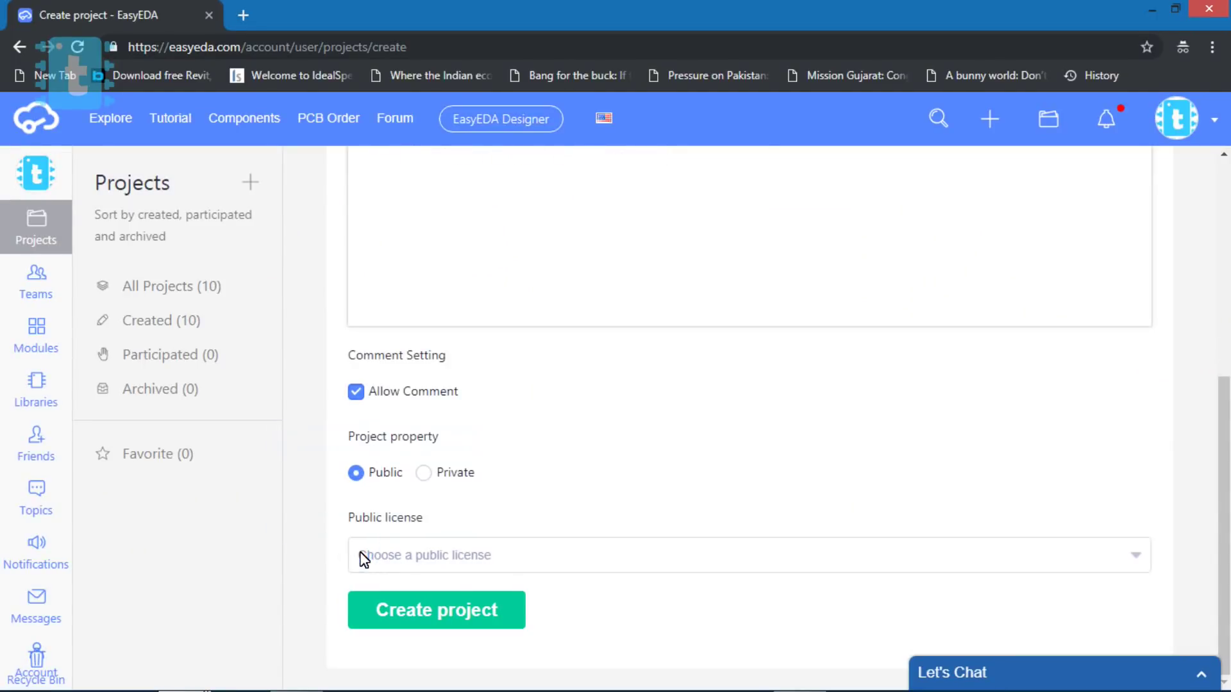
# - Open the list of public licenses for the project
pyautogui.click(462, 556)
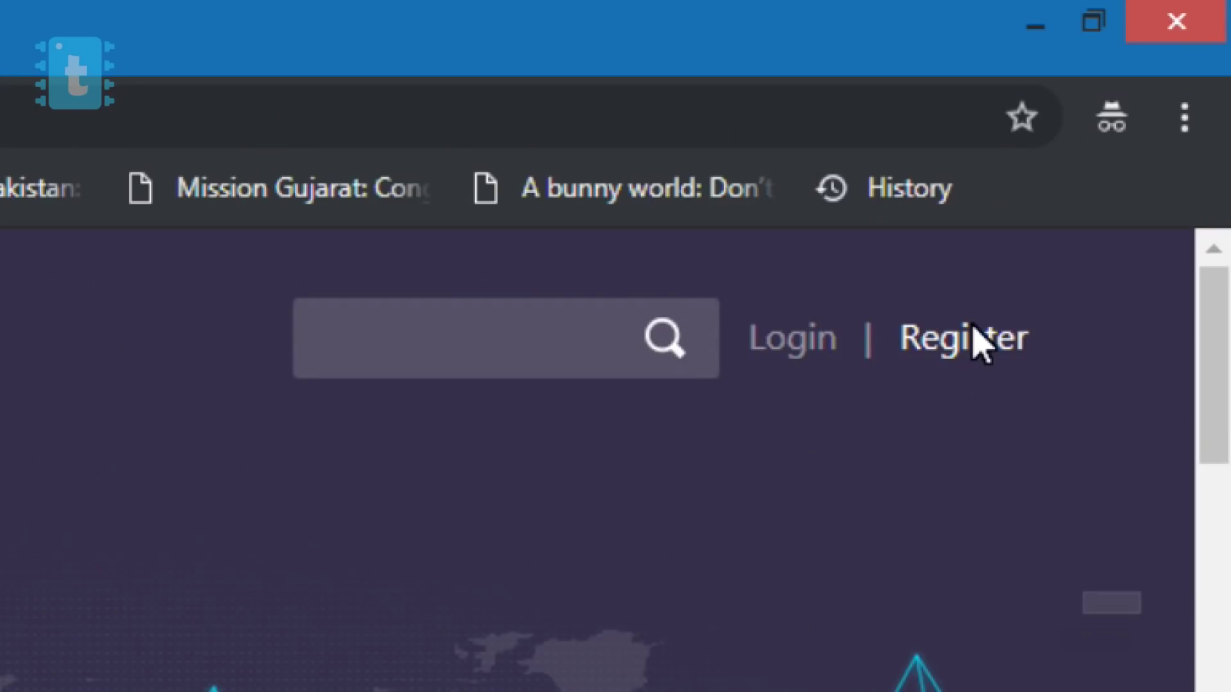
# - Register, then create the project 'Sonoff_tutorial' under the Public Domain license
pyautogui.click(975, 340)
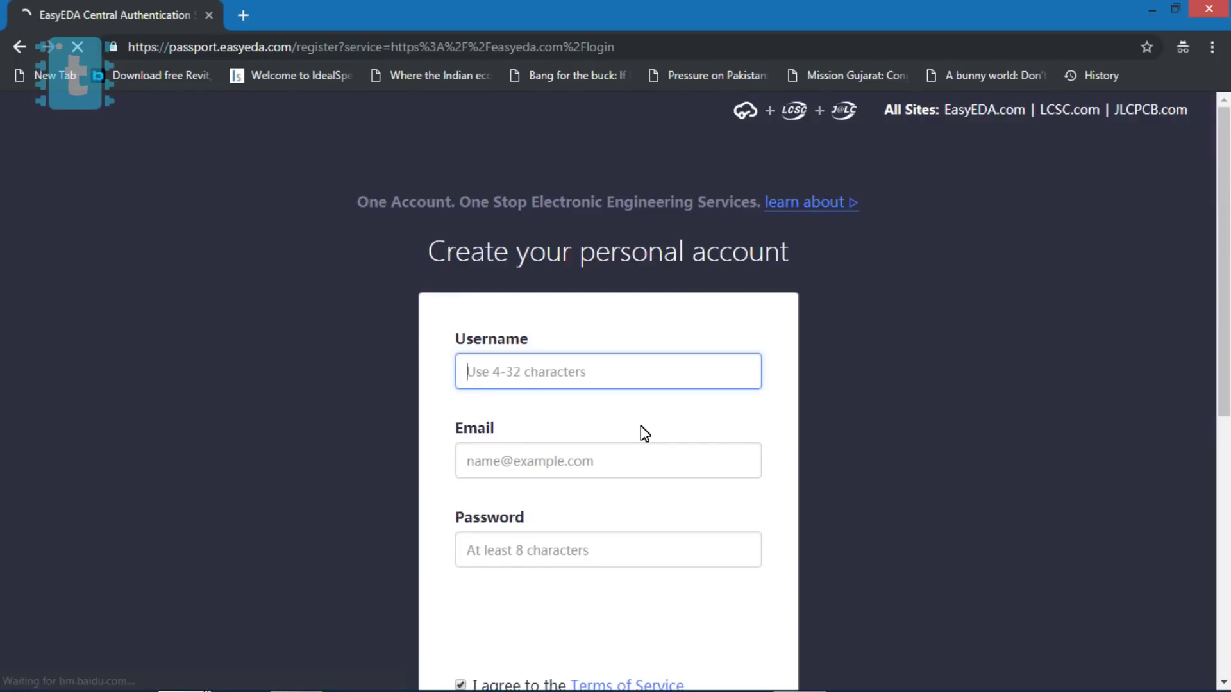
pyautogui.scroll(-2, 639, 431)
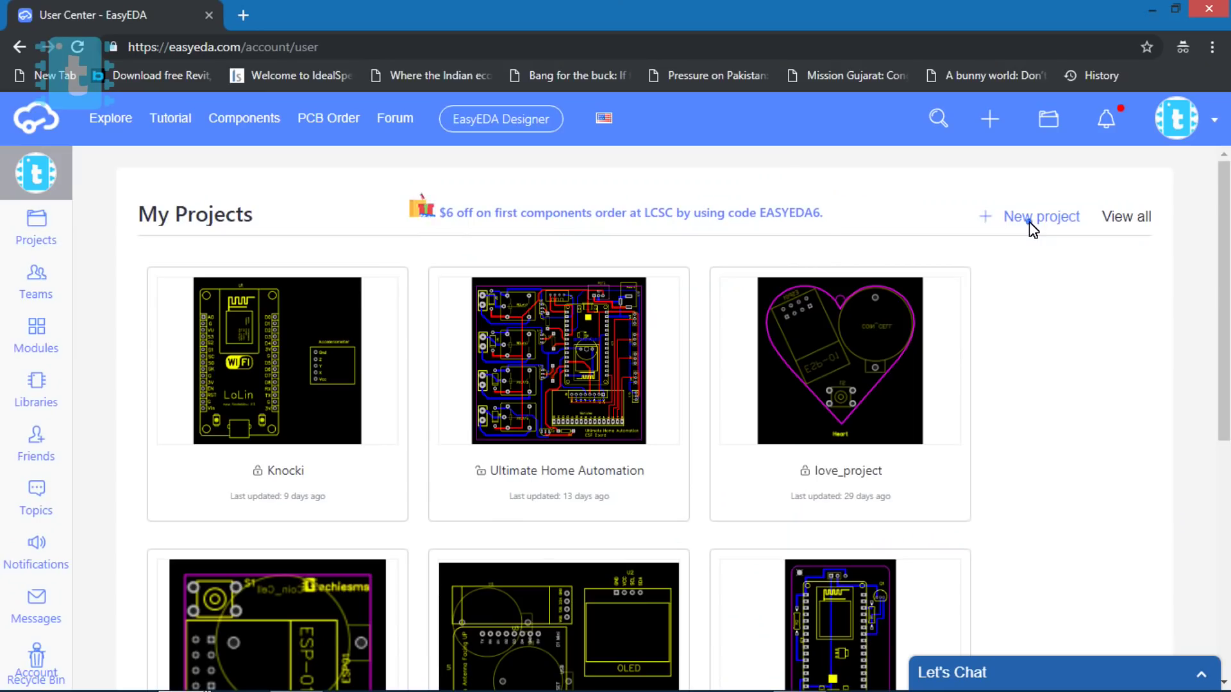
pyautogui.click(1032, 225)
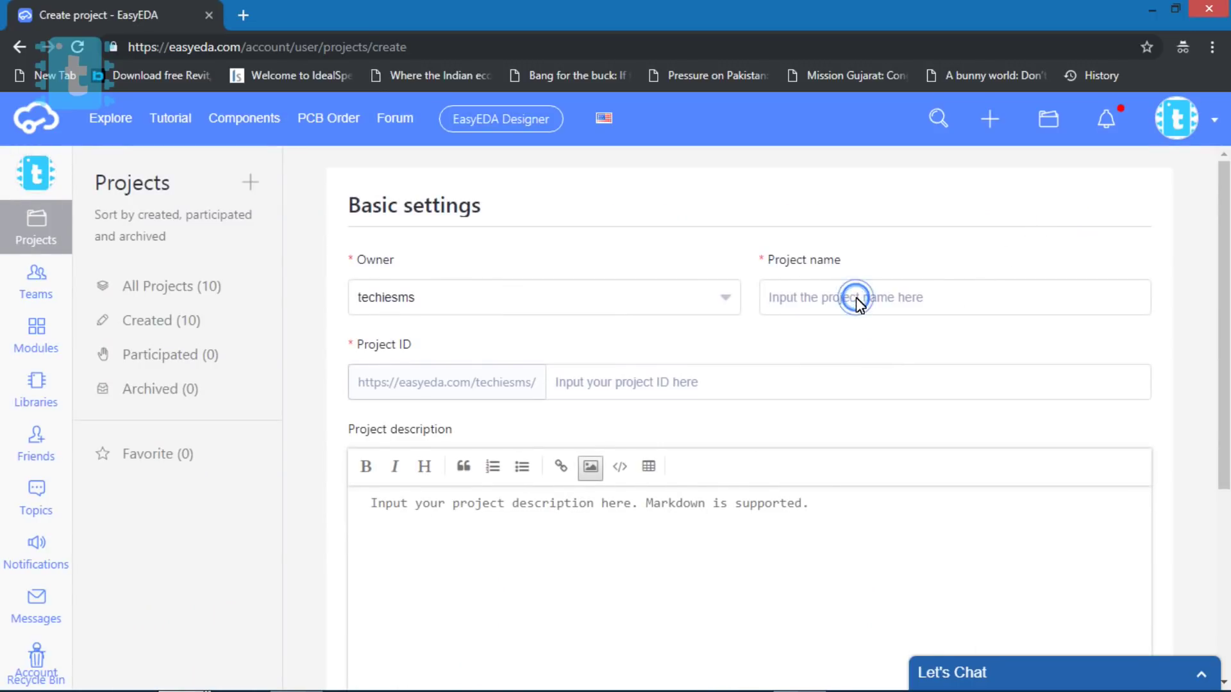
pyautogui.write('Sonoff_tutorial')
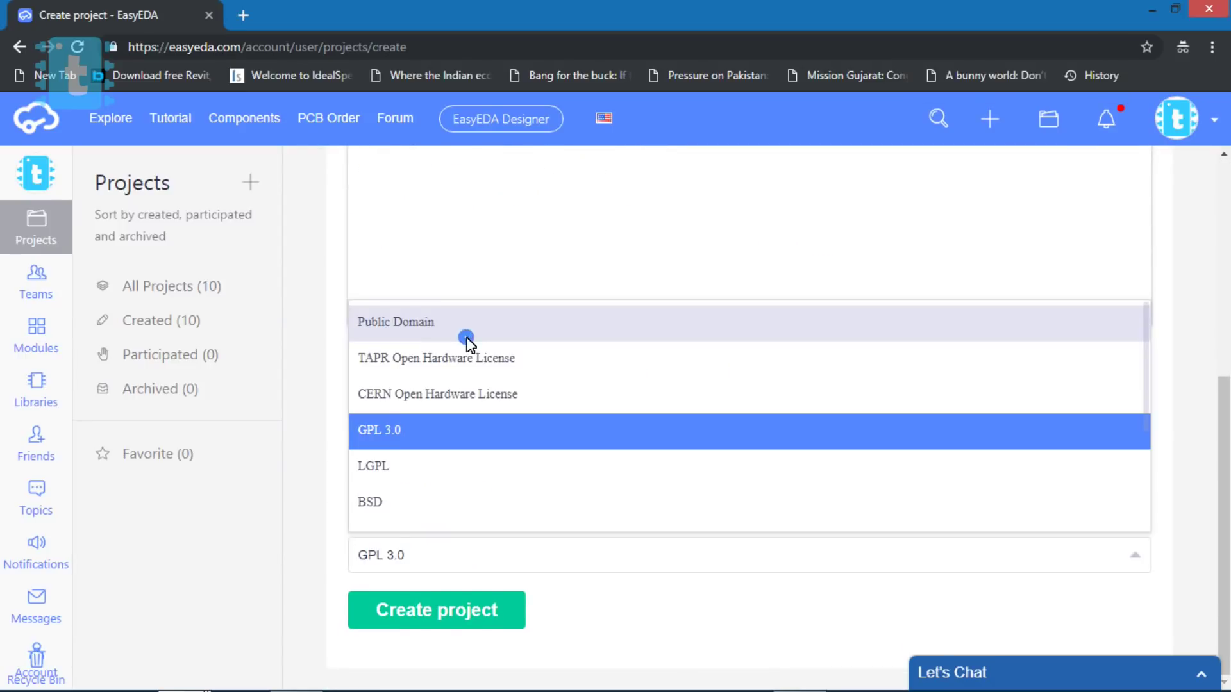
pyautogui.click(466, 340)
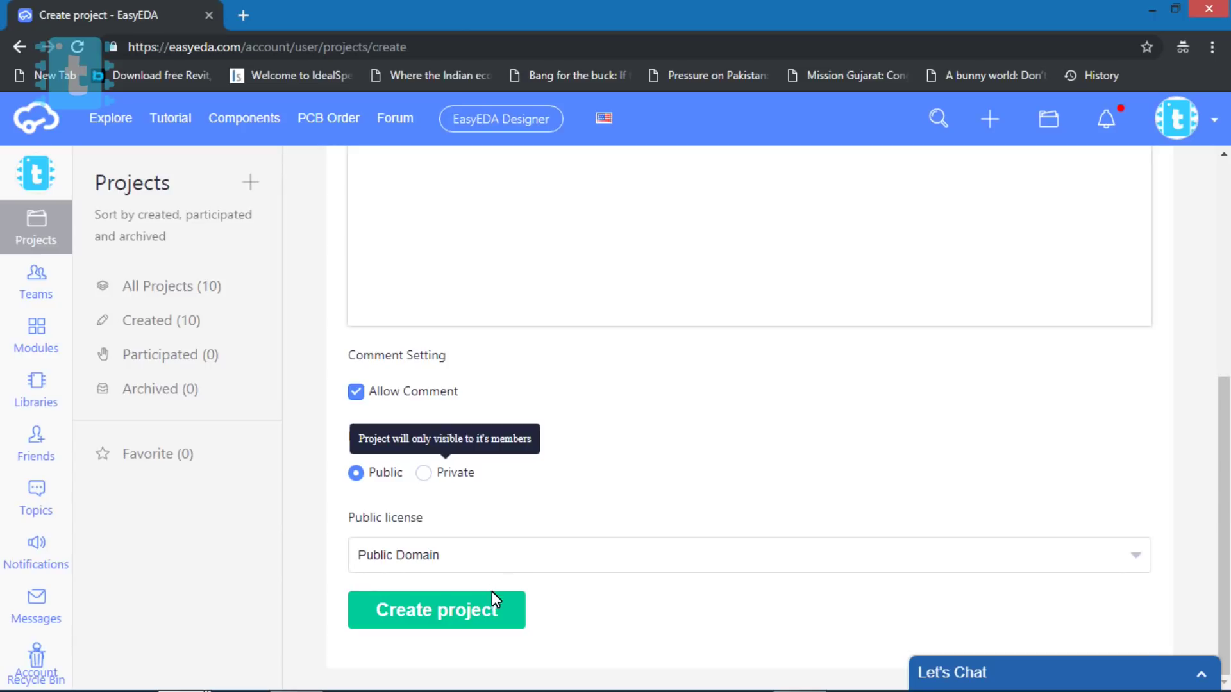
pyautogui.click(486, 608)
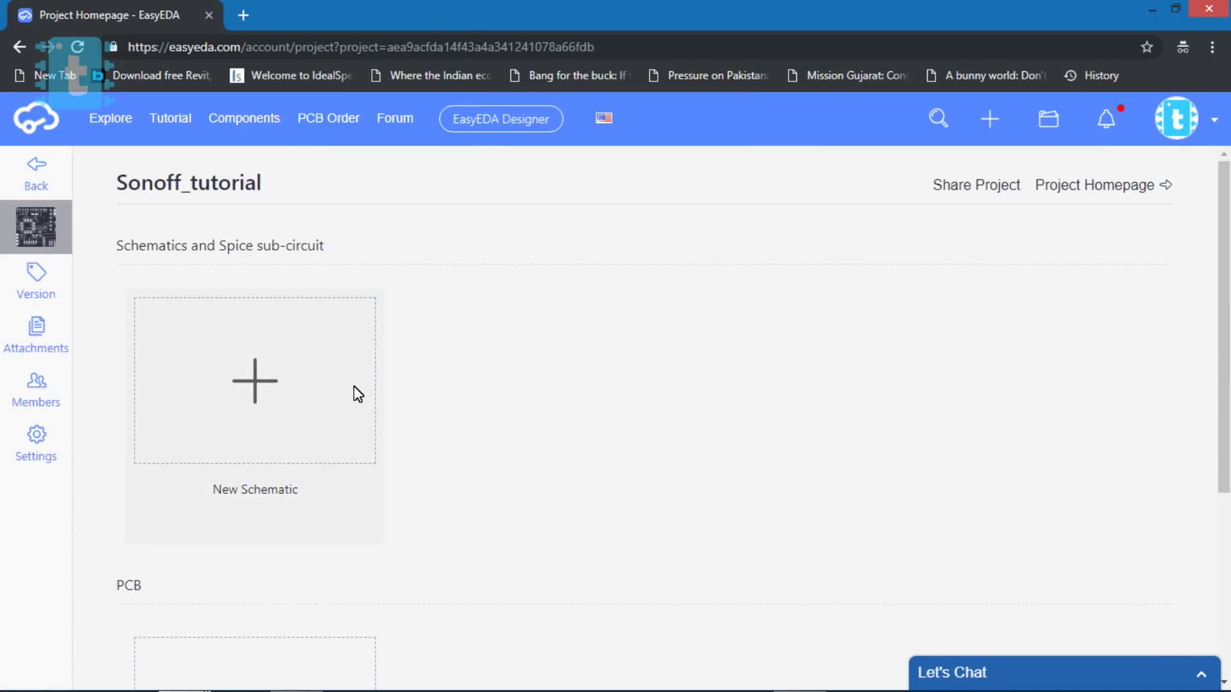
# - Start a new PCB after checking the hardware connections diagram image
pyautogui.scroll(-5, 357, 394)
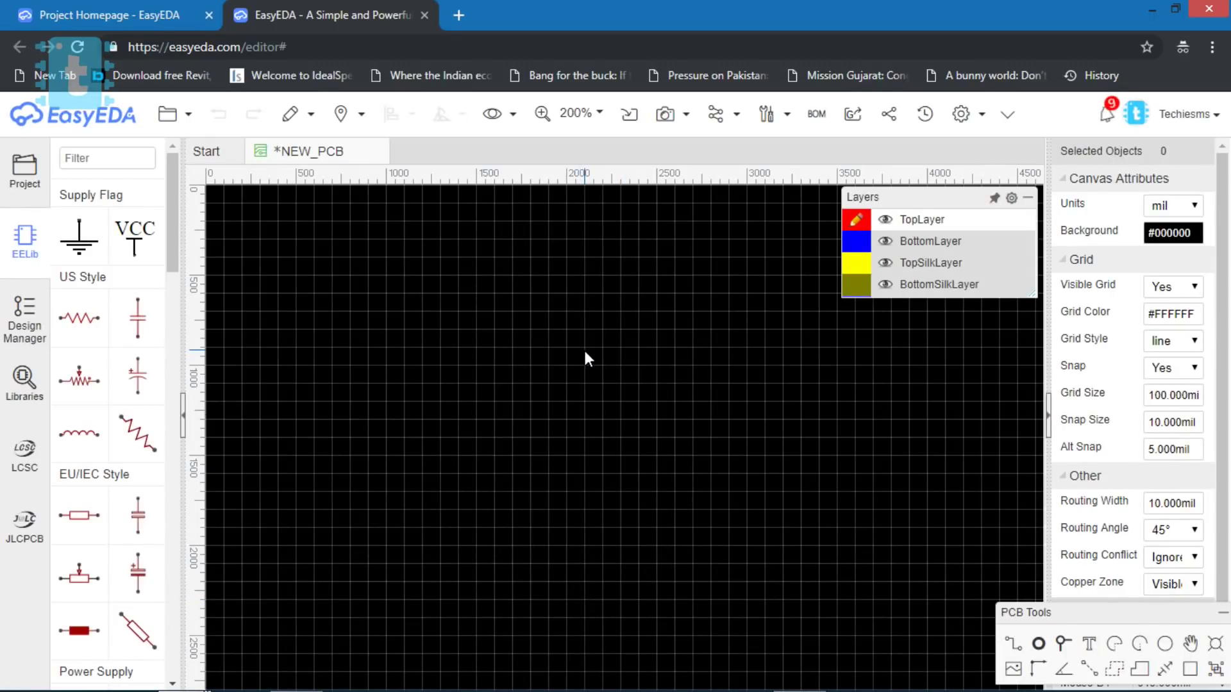
pyautogui.hotkey('alt', 'Tab')
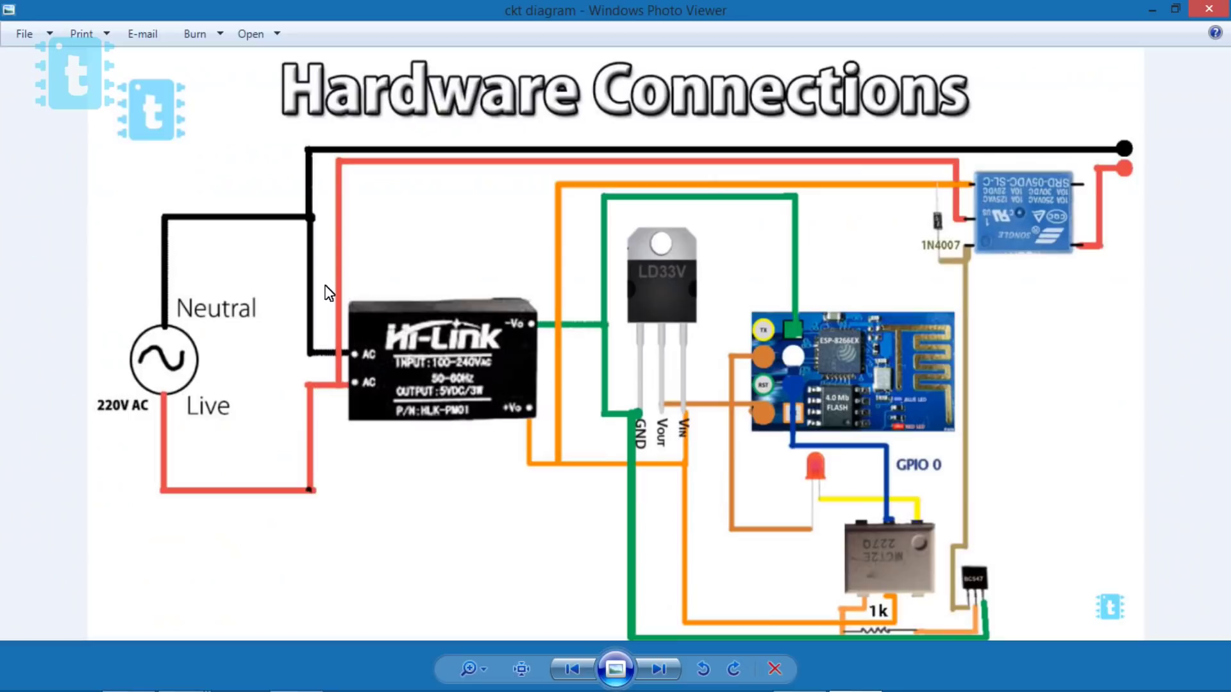
pyautogui.hotkey('alt', 'Tab')
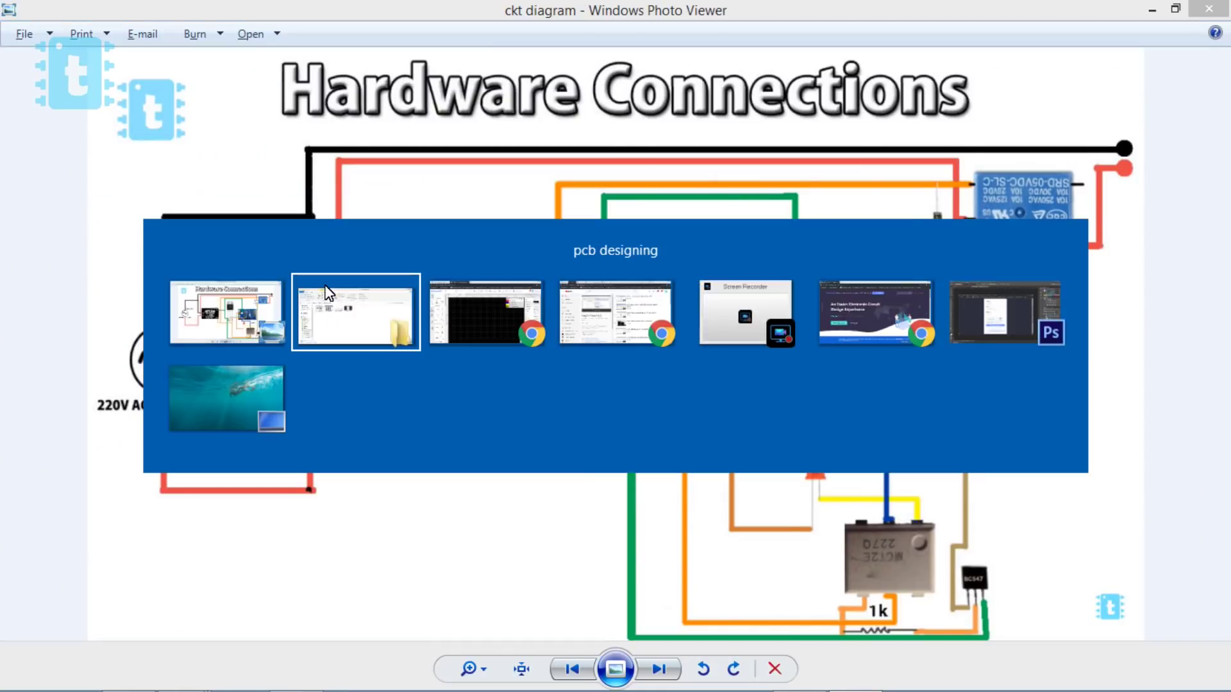
pyautogui.hotkey('alt', 'Tab')
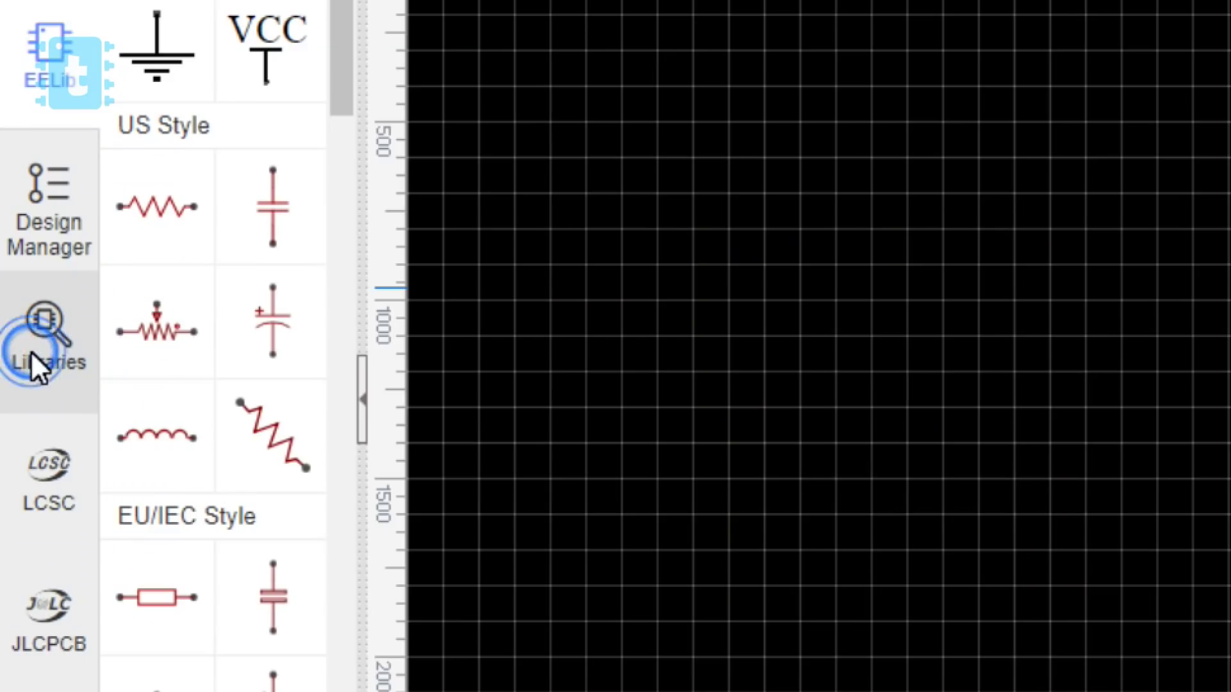
pyautogui.click(30, 352)
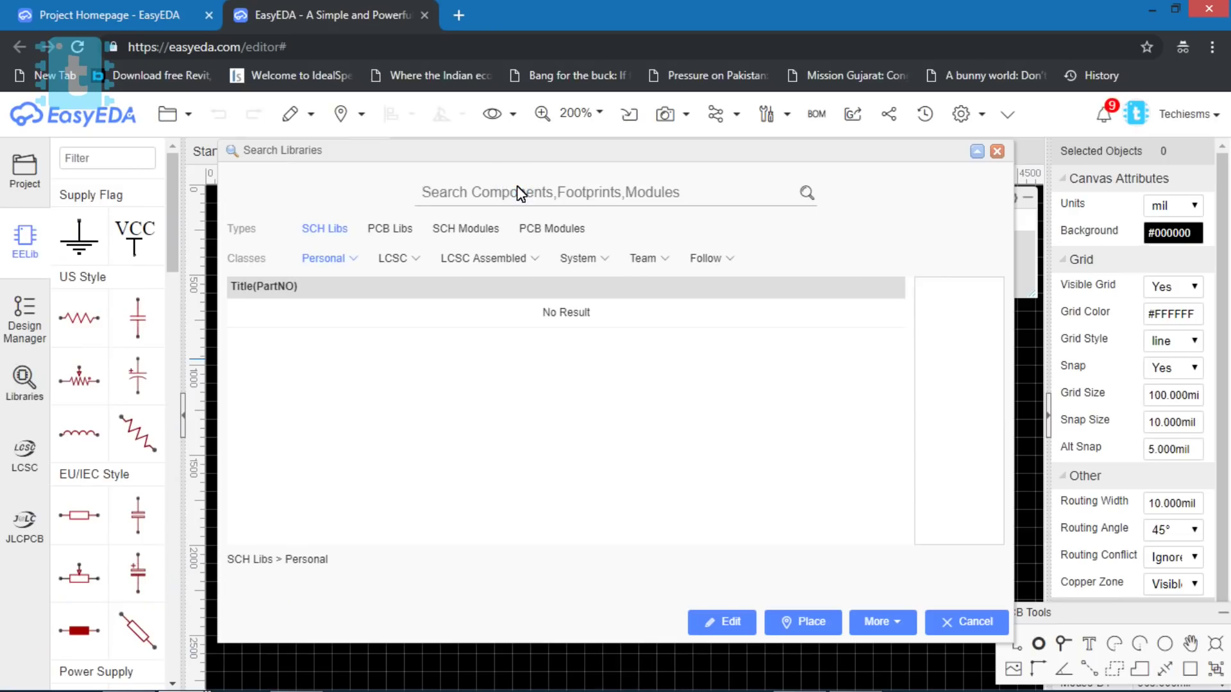
# - Search 'Hilink' and place the HILINK 5V part with the FP_HILINK 5V footprint
pyautogui.write('Hilink')
pyautogui.press('Return')
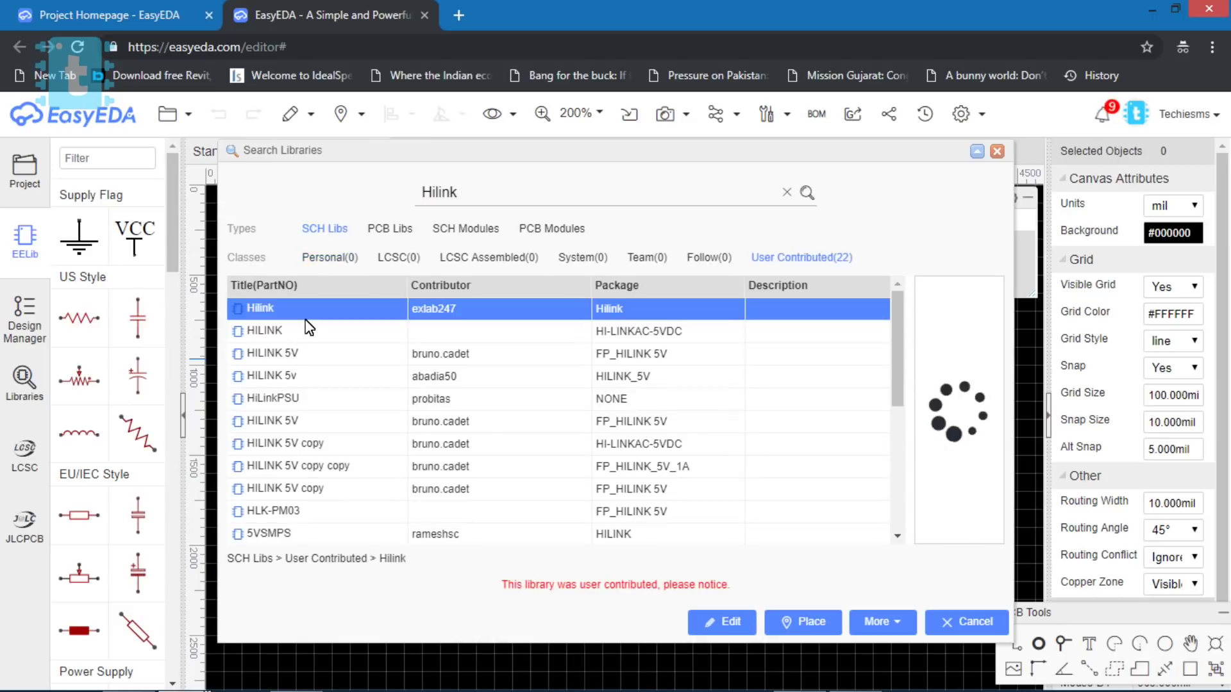
pyautogui.click(322, 327)
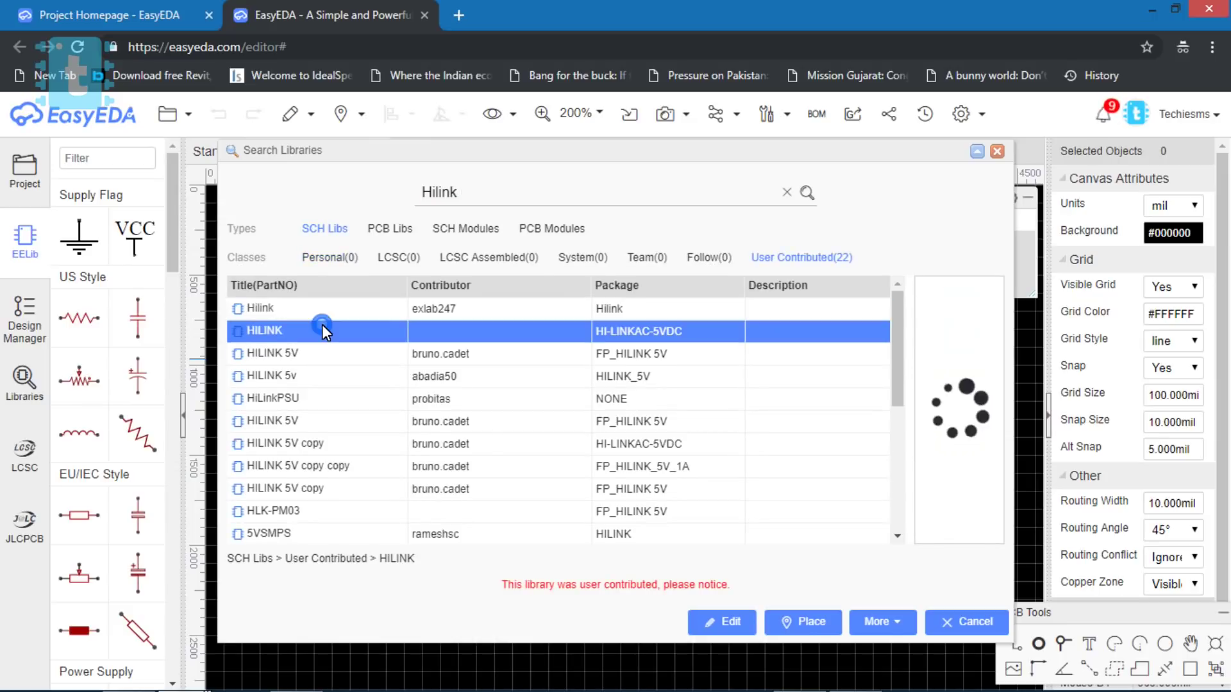
pyautogui.click(333, 357)
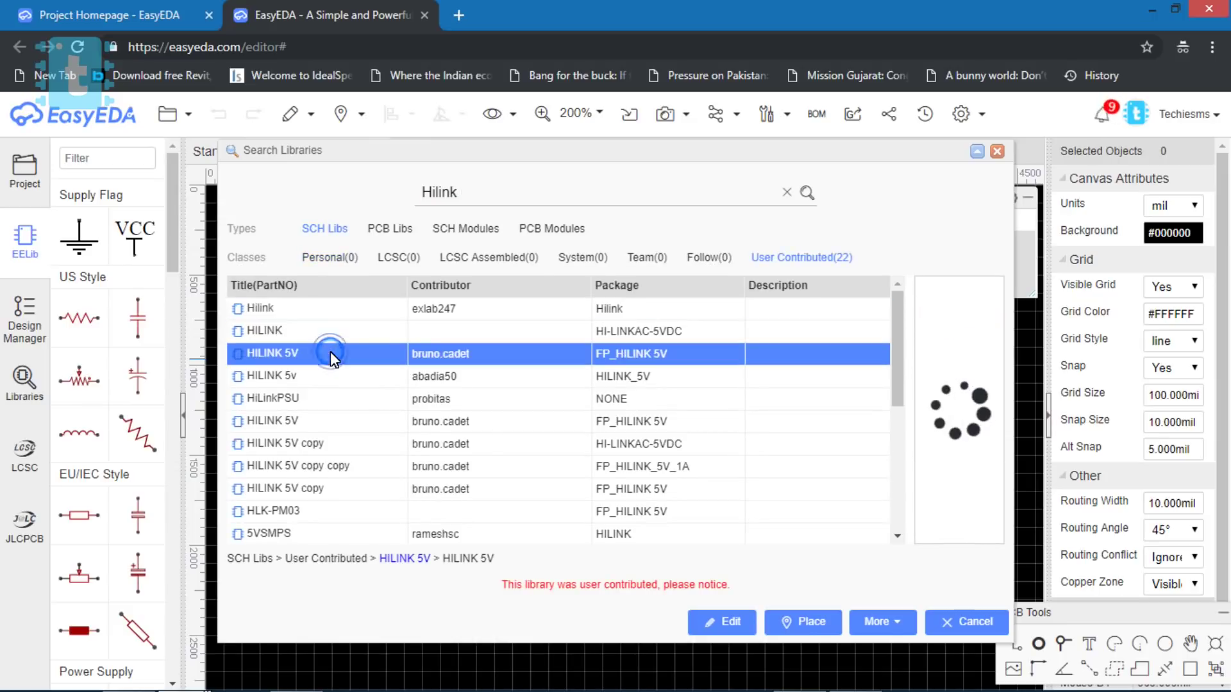
pyautogui.click(337, 372)
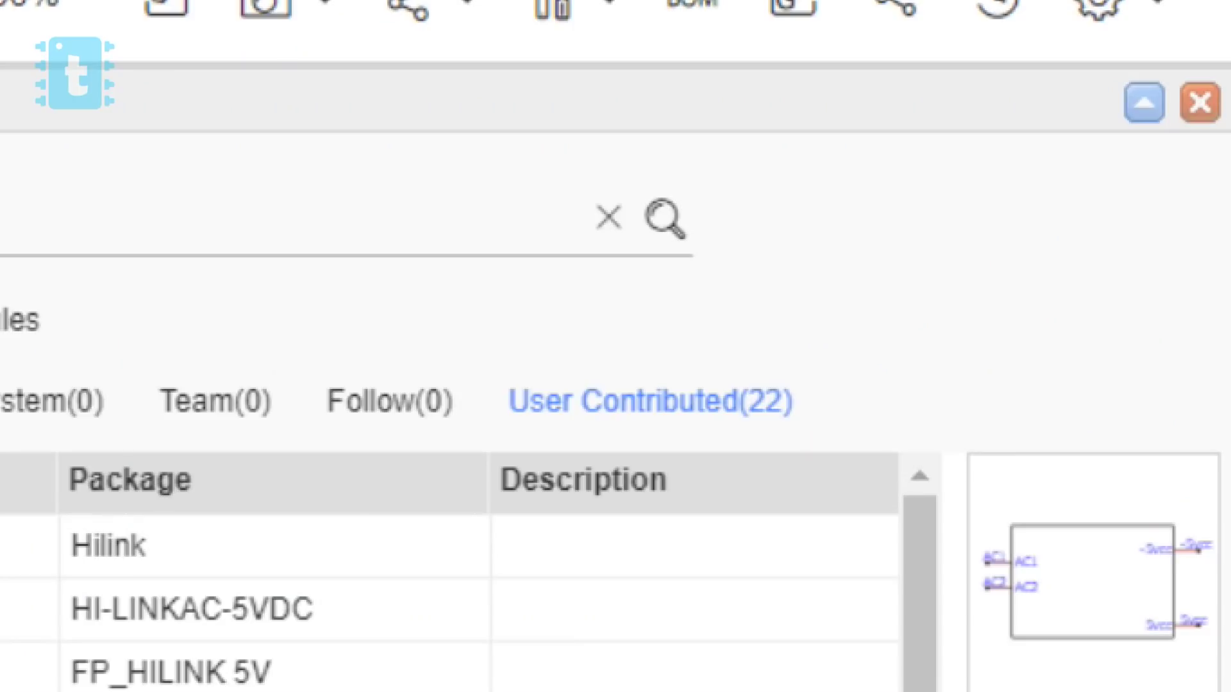
pyautogui.click(321, 398)
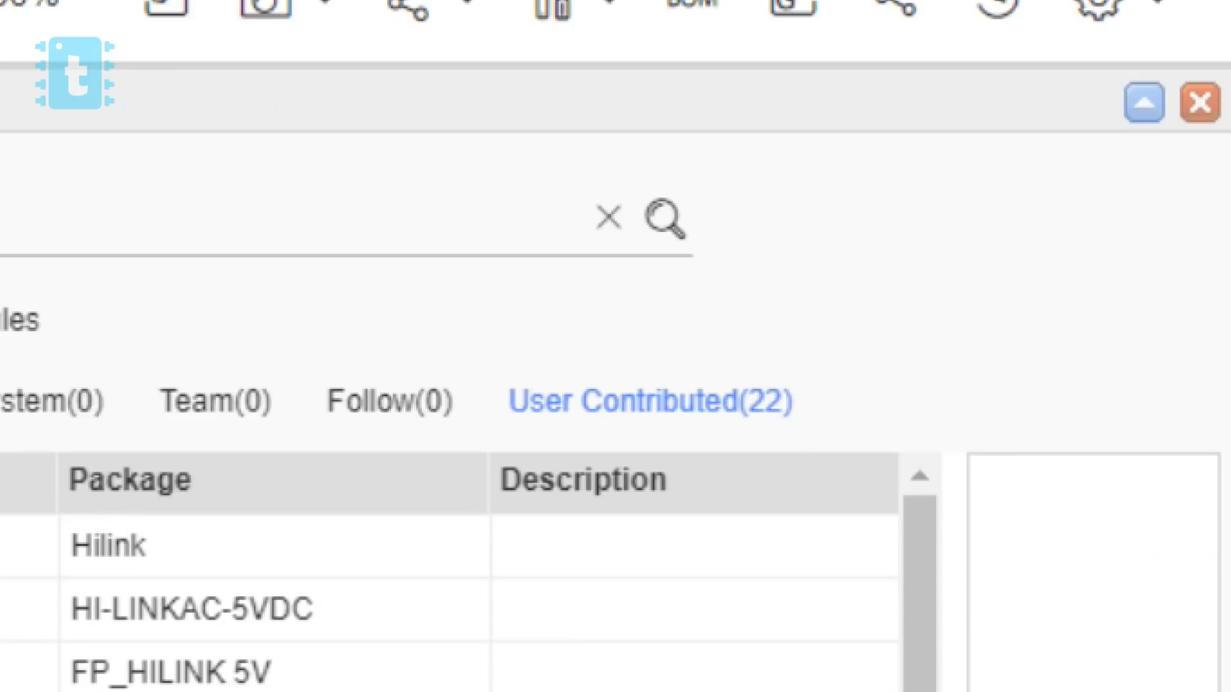
pyautogui.click(641, 421)
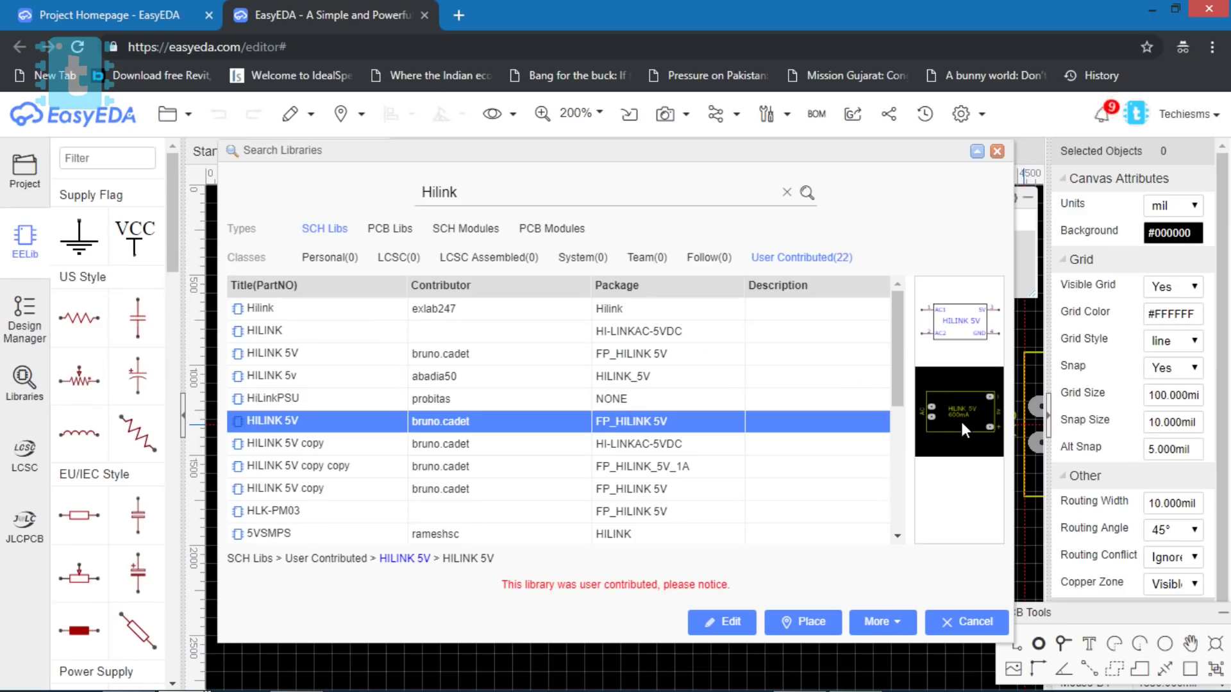
pyautogui.click(809, 622)
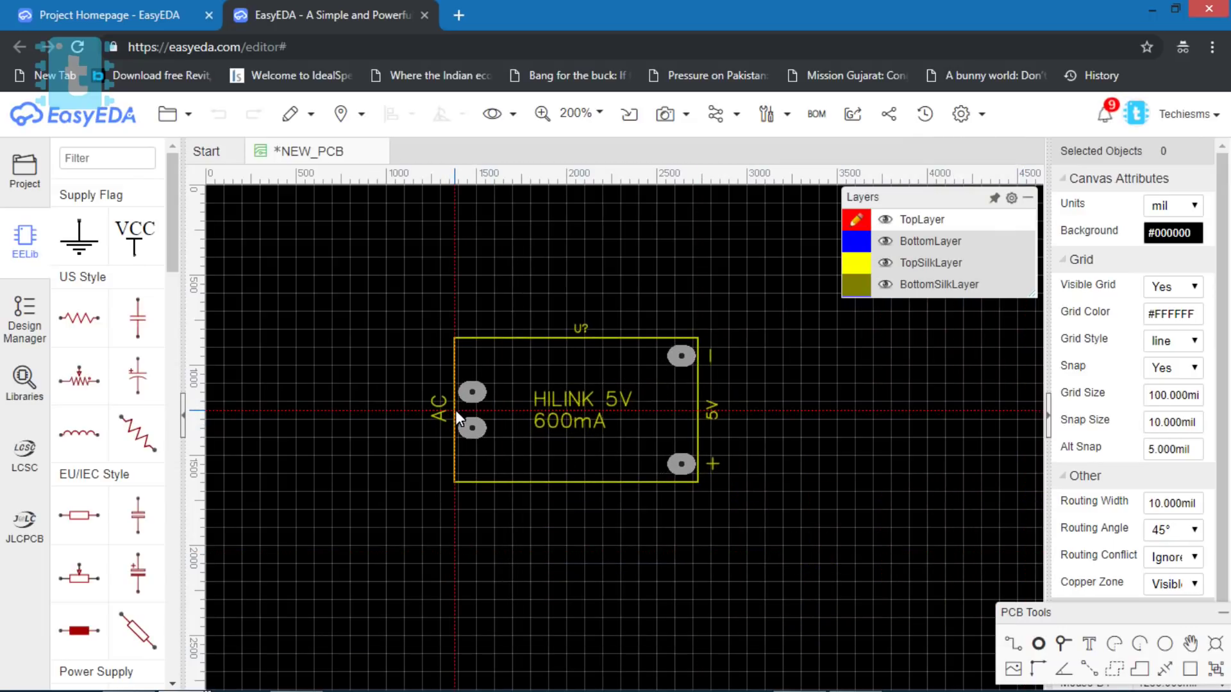
pyautogui.click(455, 410)
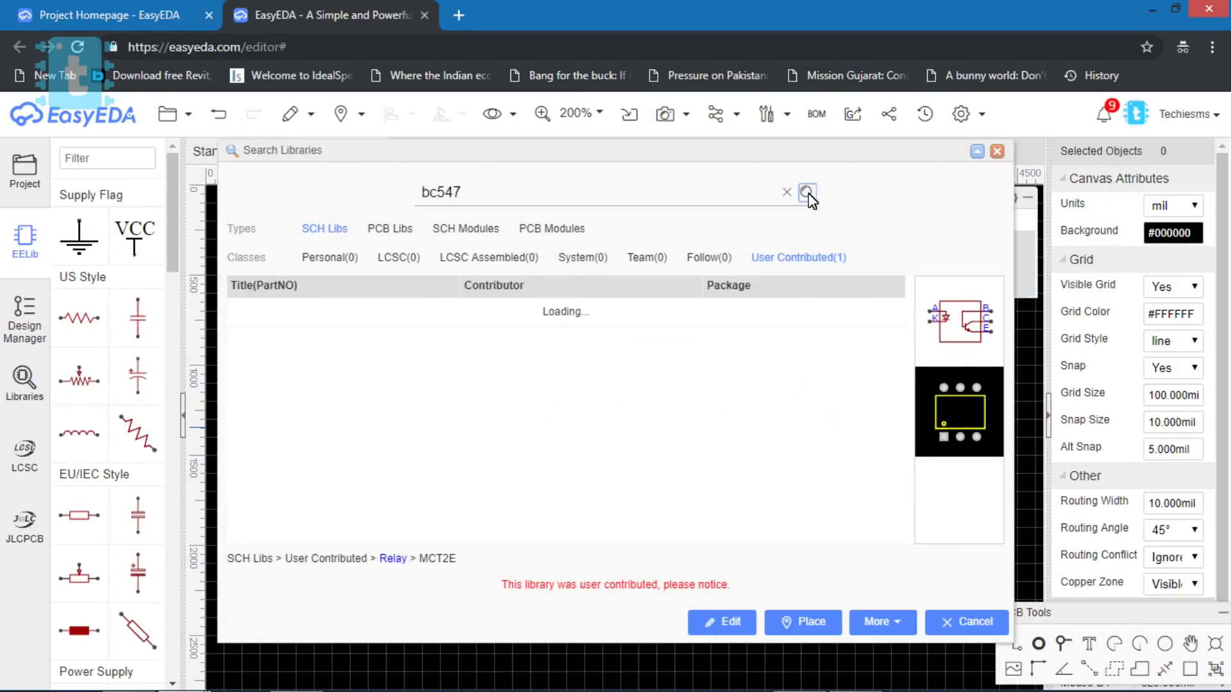
# - Pick the BC547 transistor and a RELAY part from the library results
pyautogui.click(262, 340)
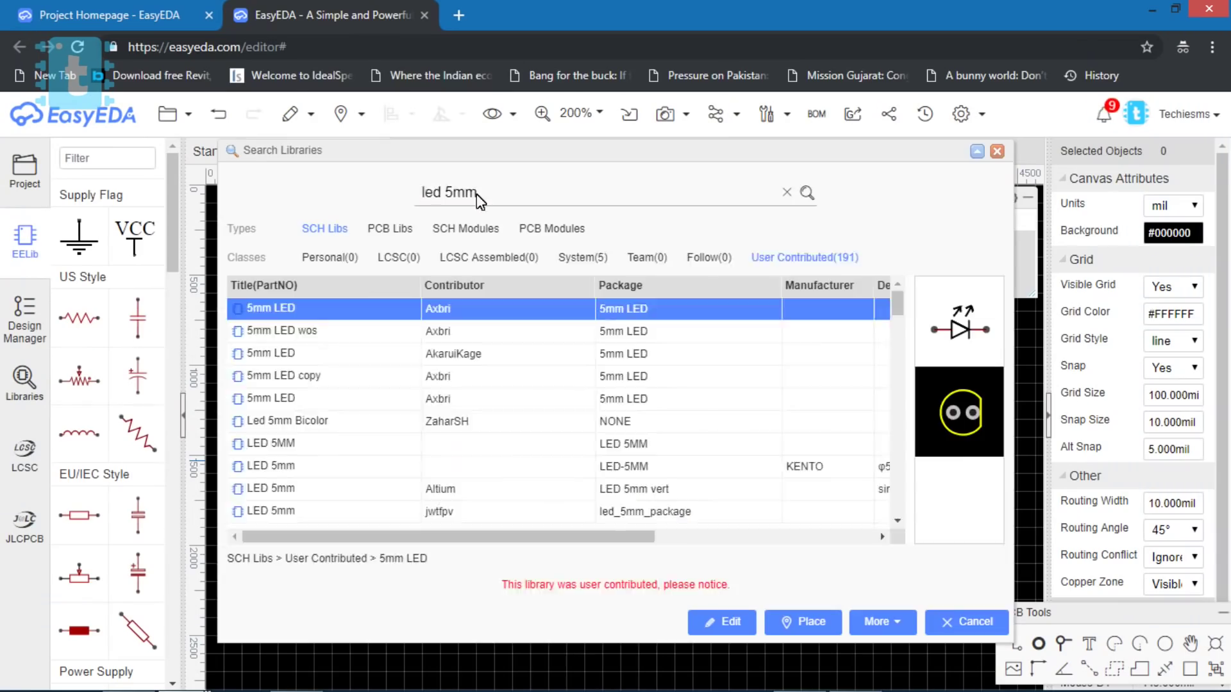
pyautogui.click(274, 428)
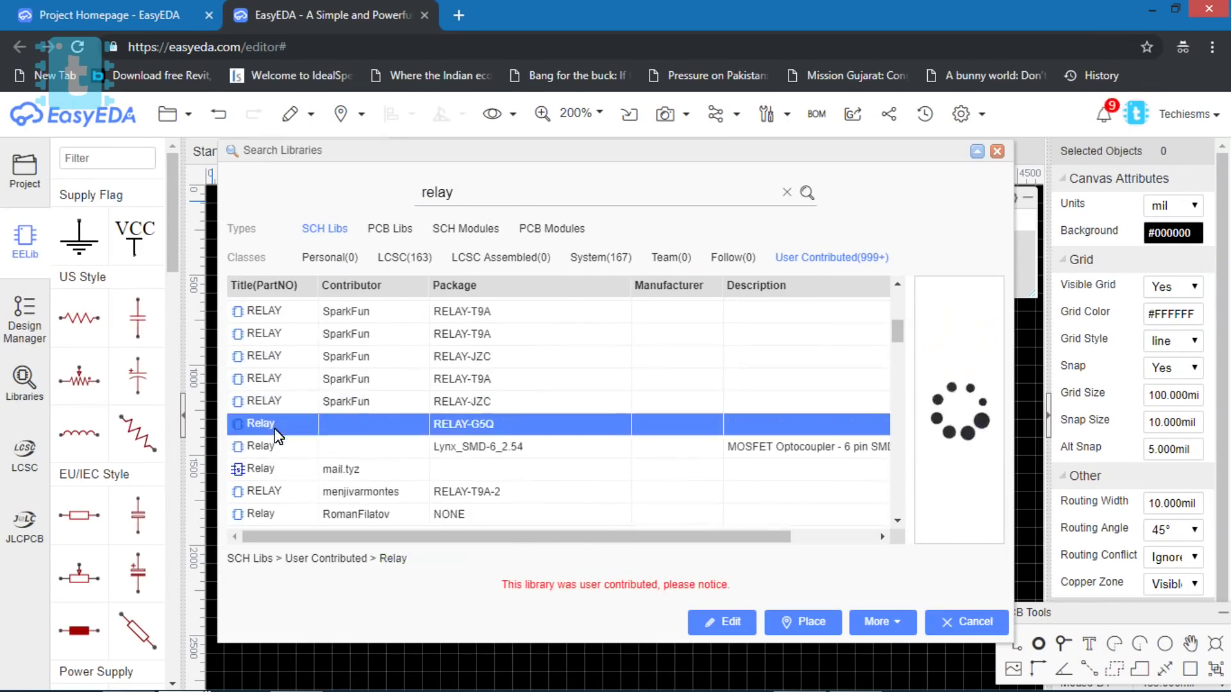
pyautogui.scroll(-3, 277, 435)
pyautogui.click(288, 500)
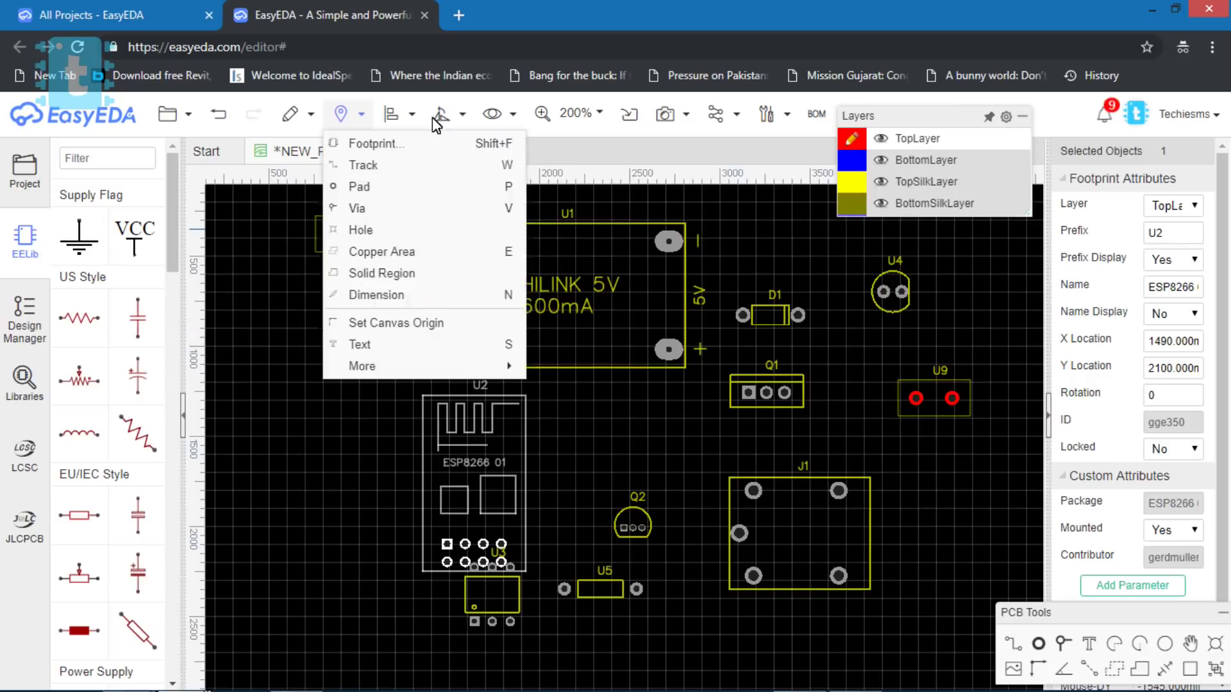
# - Move U2 up off U3 and rotate U3 by 180 degrees
pyautogui.moveTo(518, 529); pyautogui.dragTo(542, 400)
pyautogui.click(492, 593)
pyautogui.click(441, 113)
pyautogui.click(468, 143)
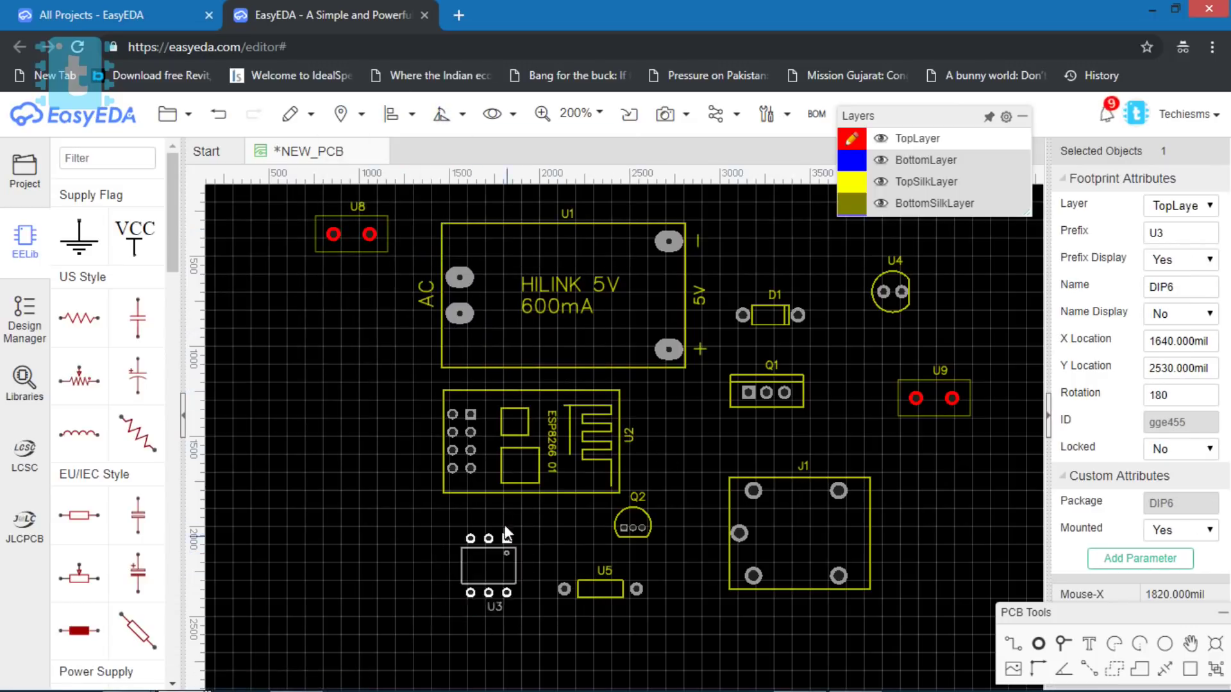
# - Arrange U4, Q2, U5 and U3, and place D1 and Q1 vertically beside J1 and HILINK
pyautogui.moveTo(891, 292); pyautogui.dragTo(674, 417)
pyautogui.moveTo(632, 526); pyautogui.dragTo(679, 482)
pyautogui.moveTo(600, 590); pyautogui.dragTo(554, 589)
pyautogui.moveTo(504, 550); pyautogui.dragTo(570, 536)
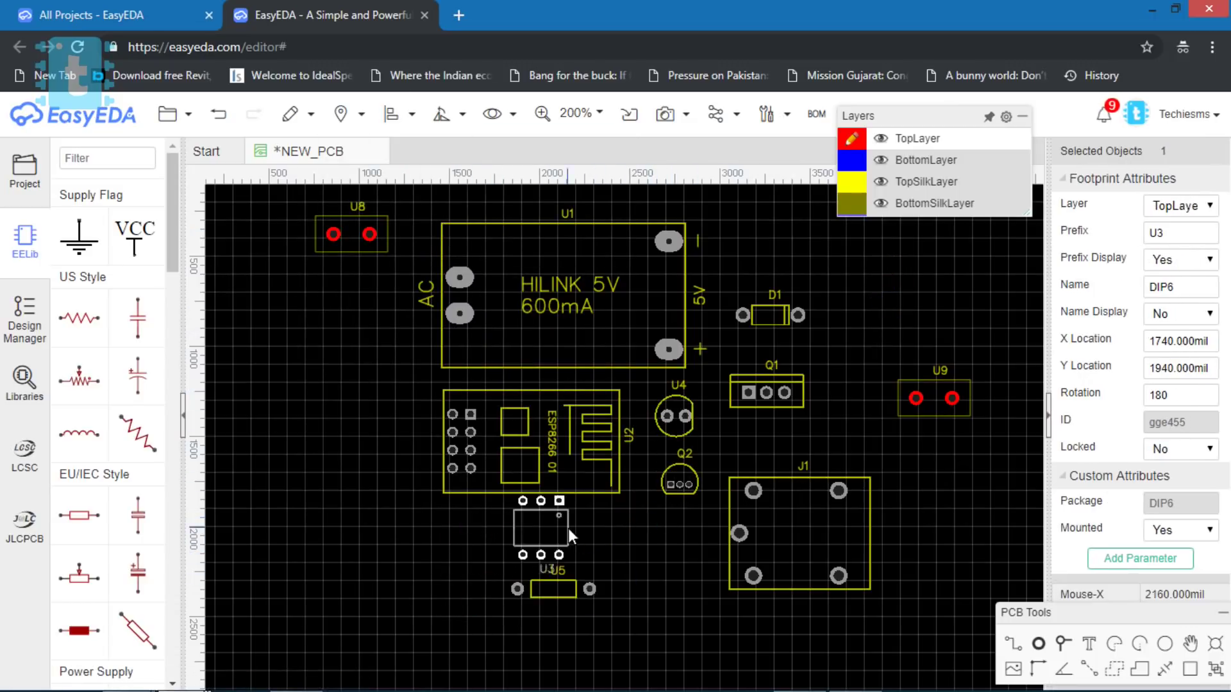
pyautogui.press('space')
pyautogui.moveTo(775, 322); pyautogui.dragTo(713, 536)
pyautogui.press('space')
pyautogui.moveTo(785, 392); pyautogui.dragTo(753, 295)
# - Move J1 and D1 up together, and rotate U8 90 degrees beside the HILINK module
pyautogui.moveTo(675, 511); pyautogui.dragTo(891, 589)
pyautogui.moveTo(728, 494); pyautogui.dragTo(743, 384)
pyautogui.click(821, 411)
pyautogui.click(351, 234)
pyautogui.click(441, 114)
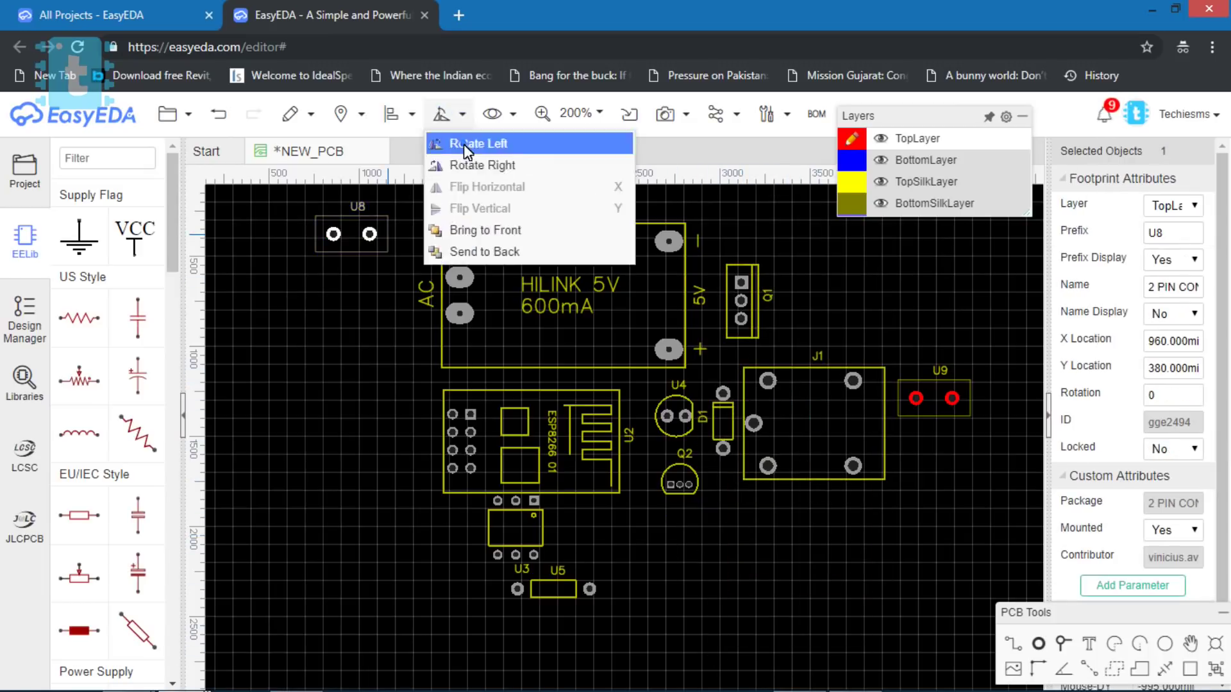
pyautogui.click(468, 141)
pyautogui.moveTo(351, 234); pyautogui.dragTo(377, 299)
pyautogui.click(397, 300)
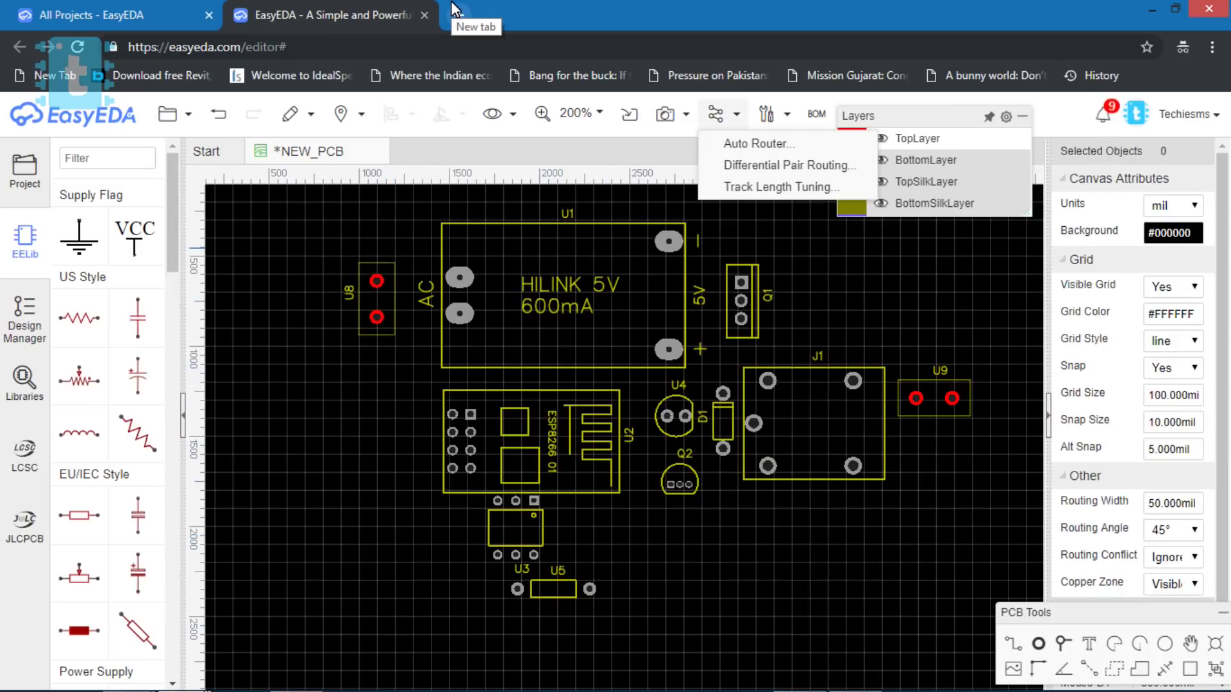
# - Nudge U9 left, shift U3 right and place U5 just left of U3
pyautogui.click(940, 383)
pyautogui.moveTo(411, 128)
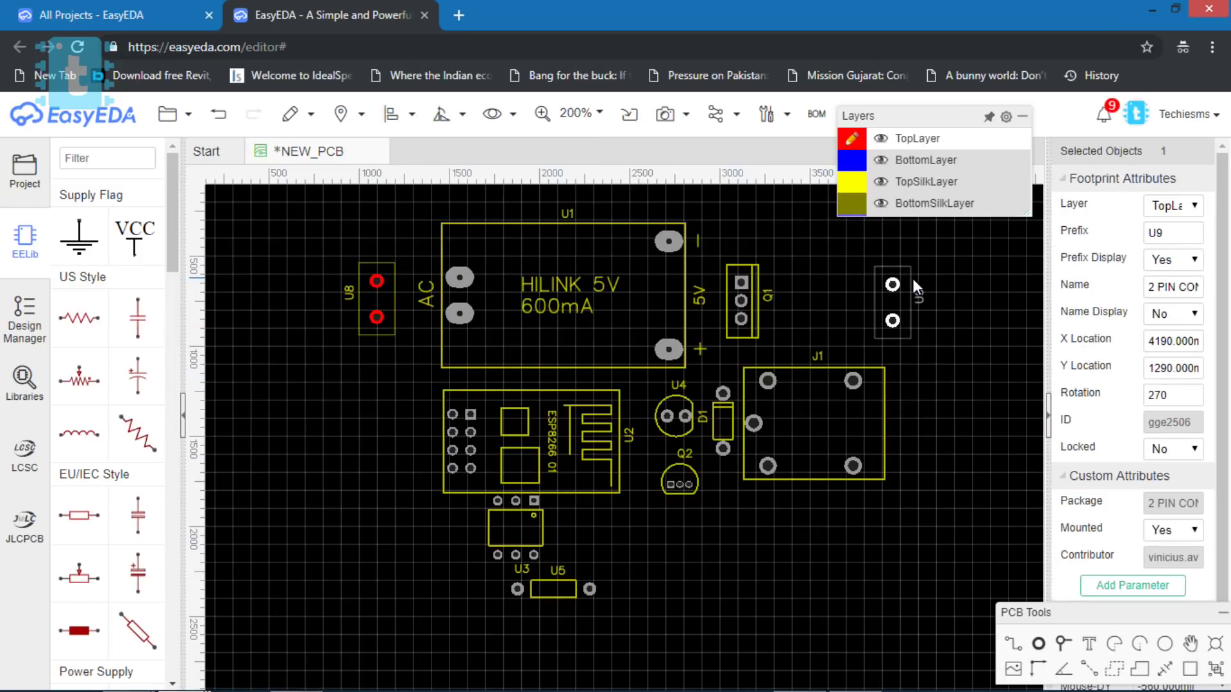
pyautogui.moveTo(912, 275); pyautogui.dragTo(881, 269)
pyautogui.click(1013, 355)
pyautogui.moveTo(501, 532); pyautogui.dragTo(532, 532)
pyautogui.moveTo(589, 589); pyautogui.dragTo(499, 531)
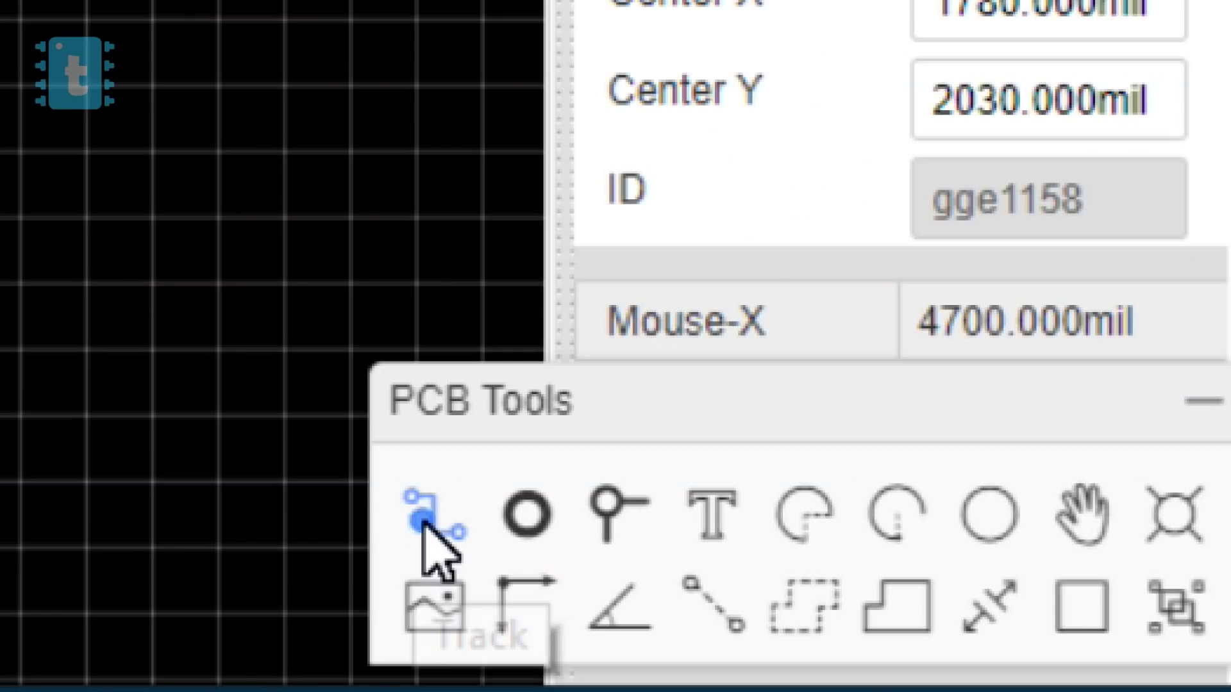
pyautogui.click(1014, 646)
# - Route U8's two pads to U1's AC pads and a bottom-layer track to Q1
pyautogui.moveTo(901, 141)
pyautogui.click(376, 281)
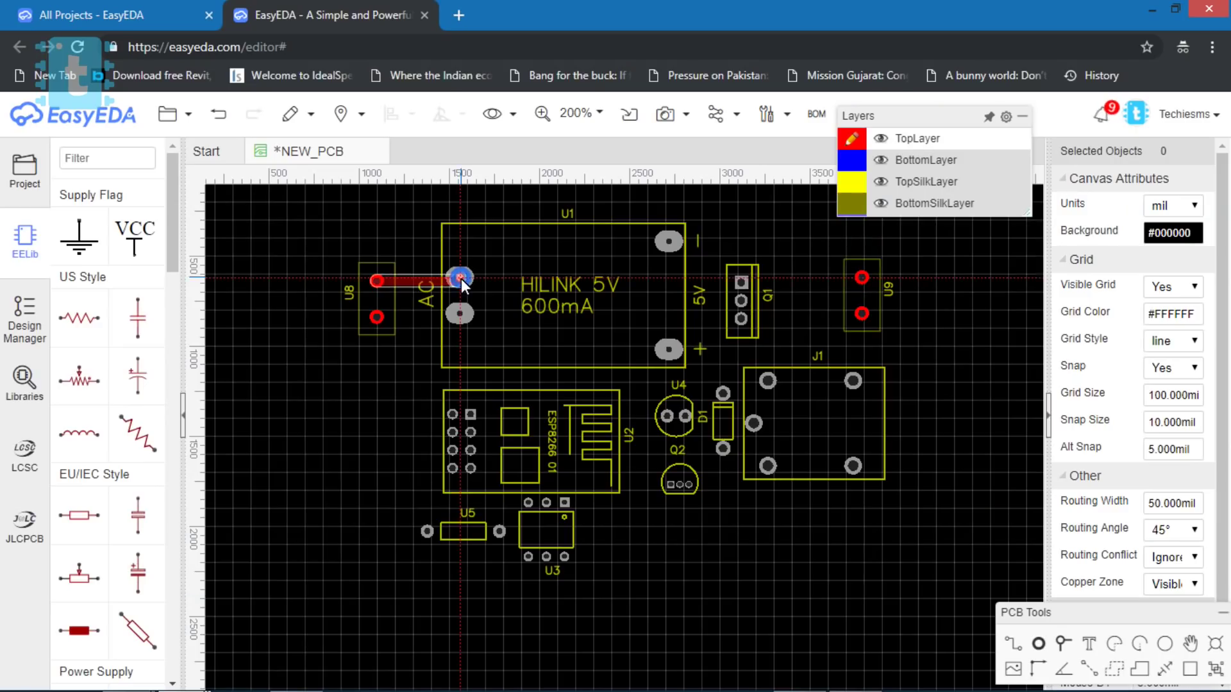
pyautogui.click(460, 278)
pyautogui.click(377, 316)
pyautogui.click(460, 314)
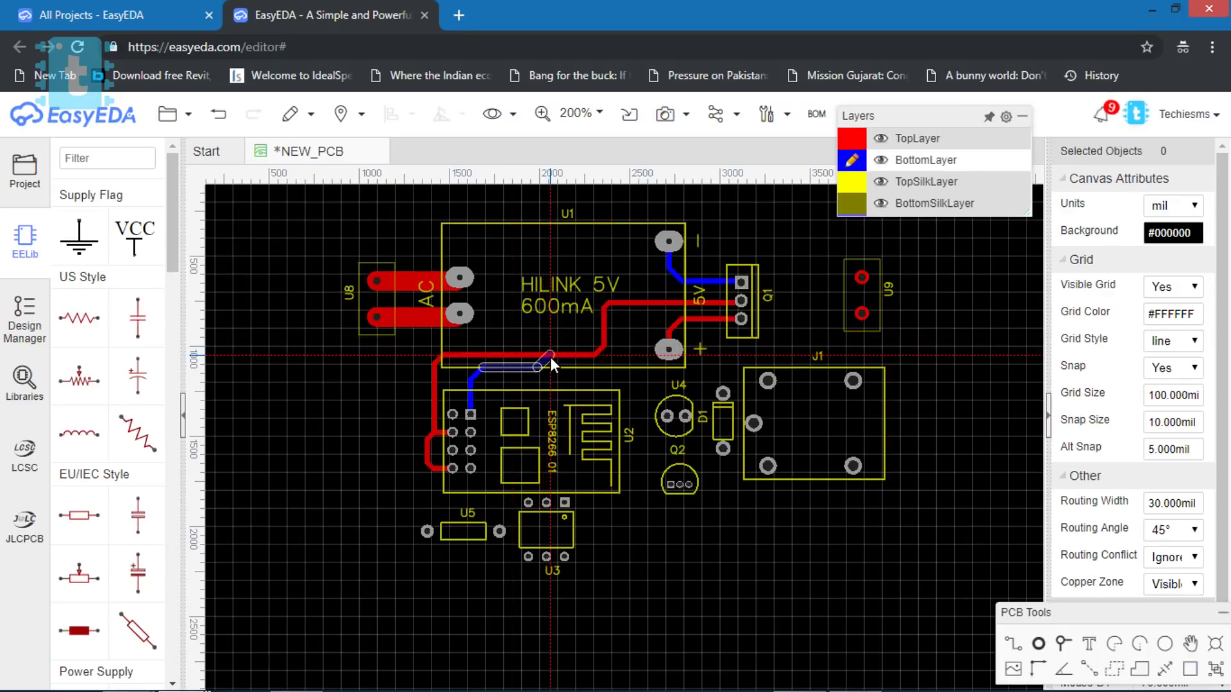
pyautogui.click(550, 356)
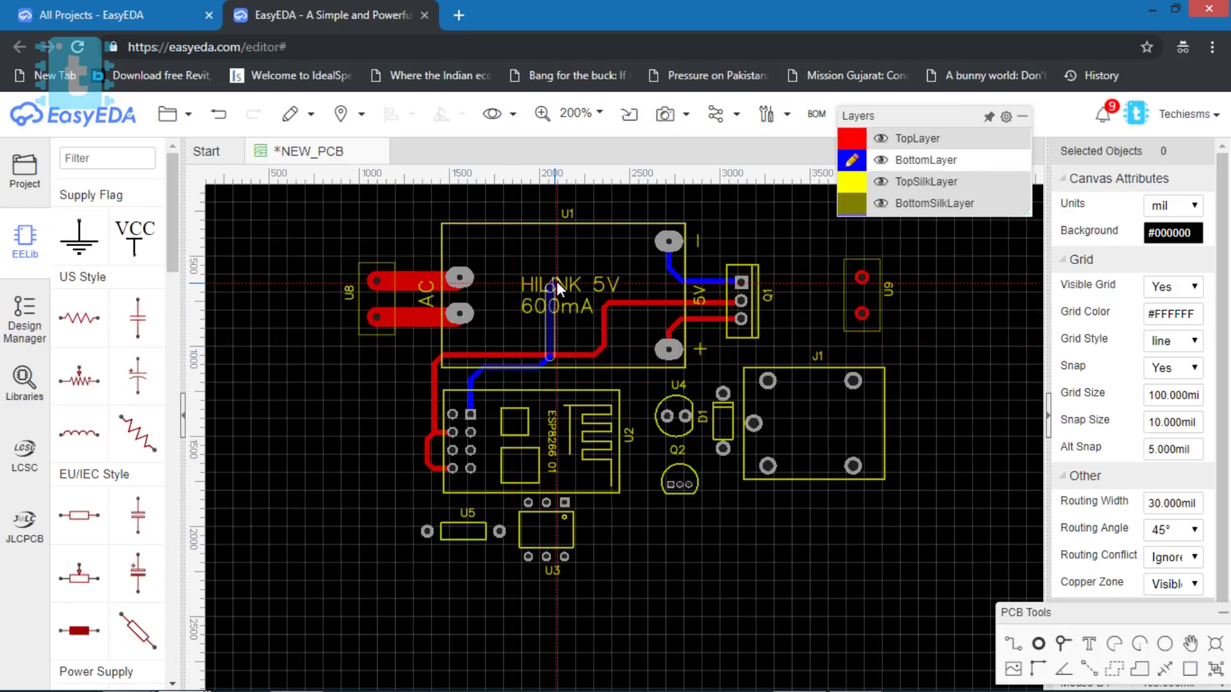
pyautogui.click(557, 282)
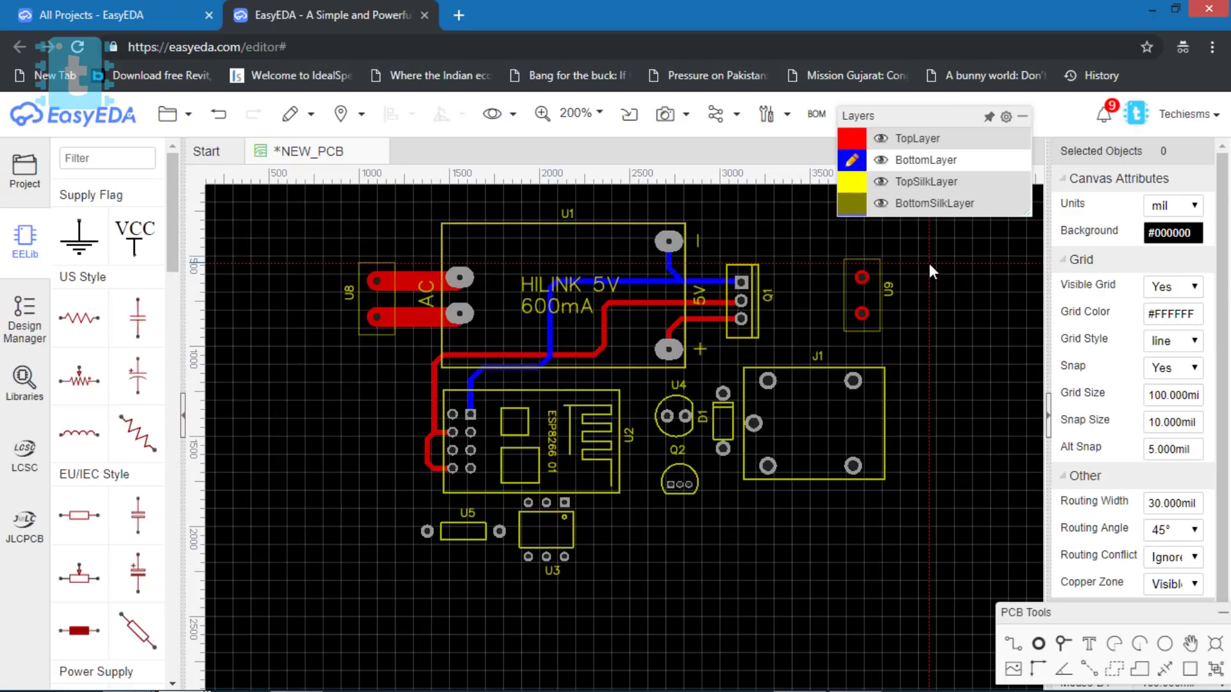
# - Route bottom-layer tracks from U2 and U4 to U3's top pads
pyautogui.click(470, 451)
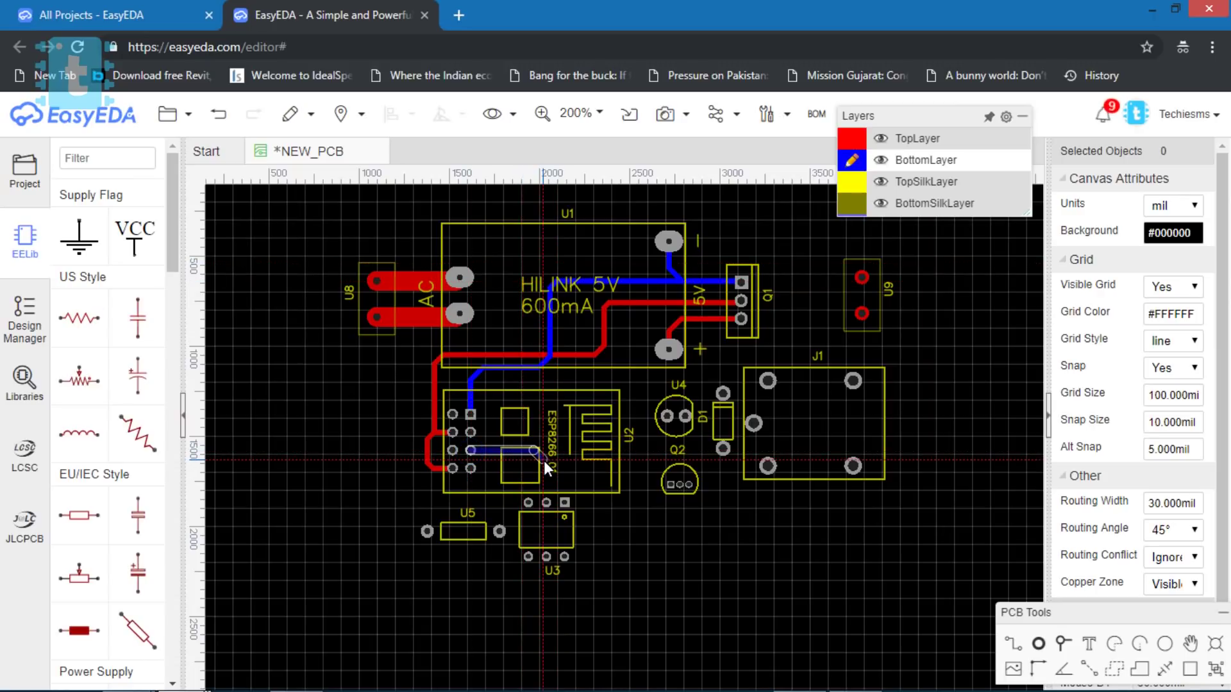
pyautogui.click(547, 503)
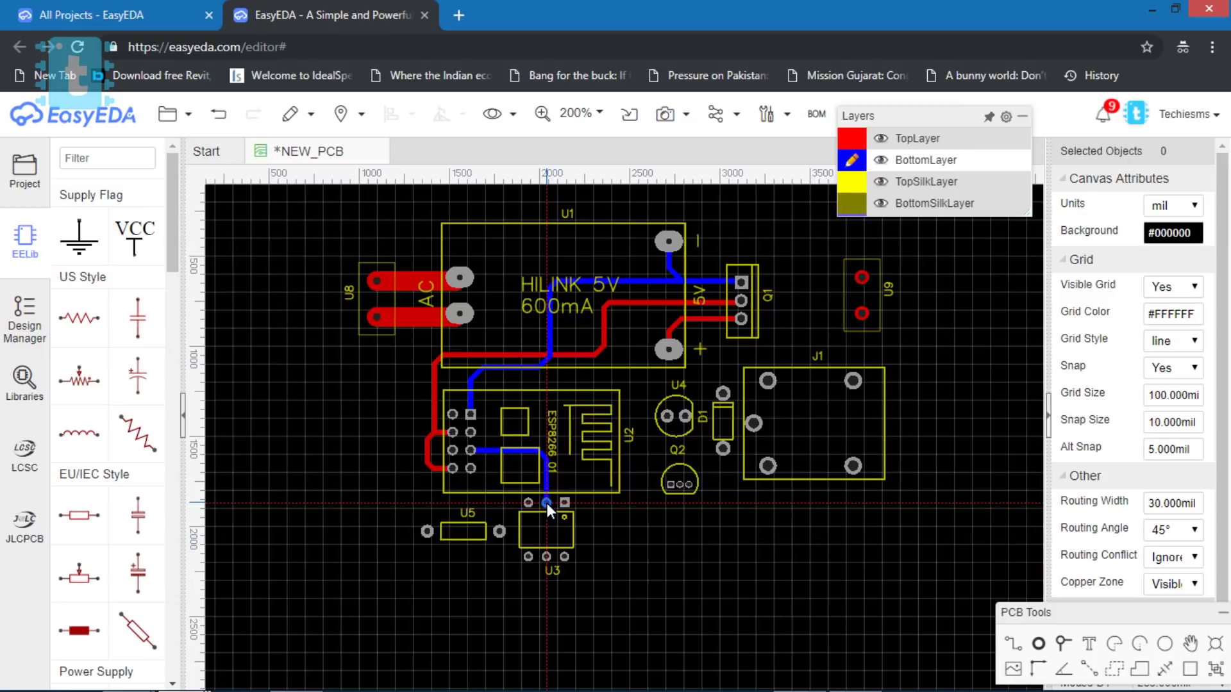
pyautogui.click(685, 417)
pyautogui.click(681, 438)
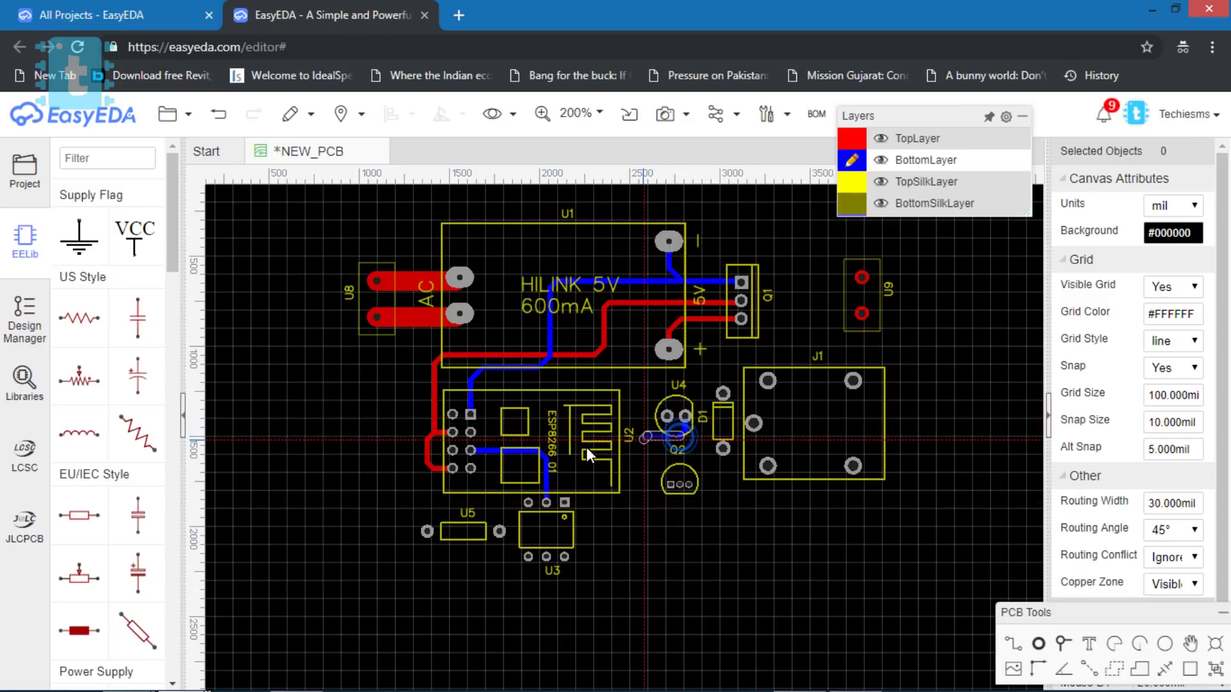
pyautogui.click(565, 502)
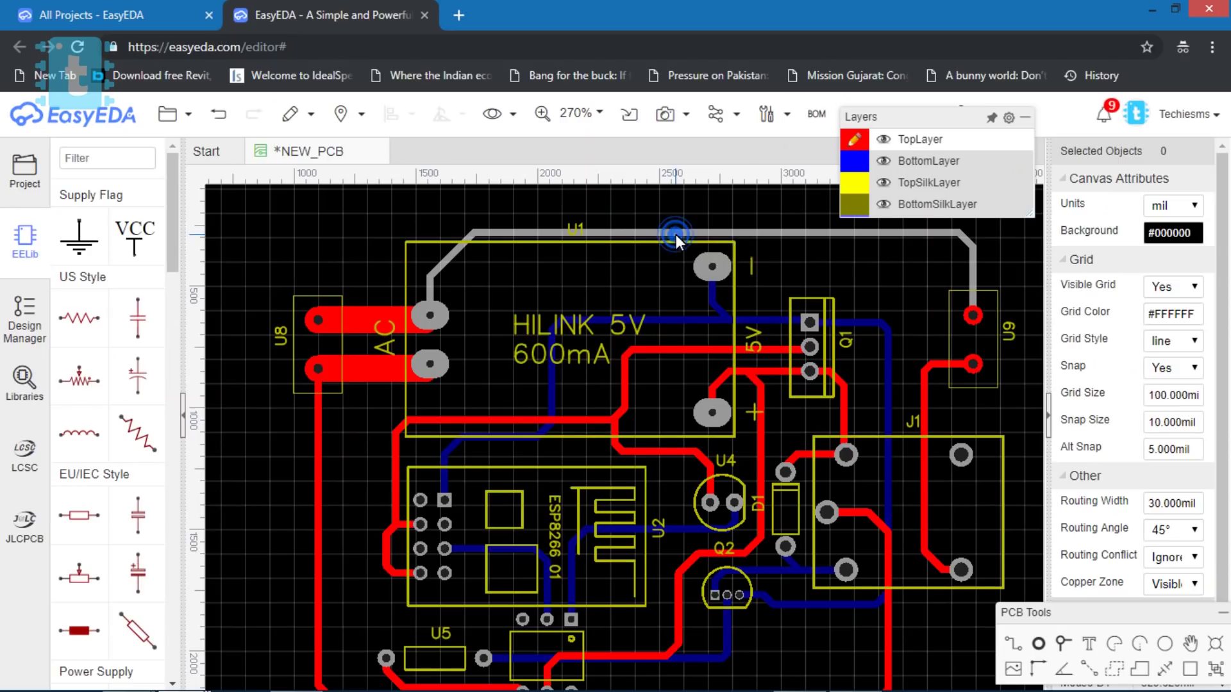
pyautogui.click(676, 235)
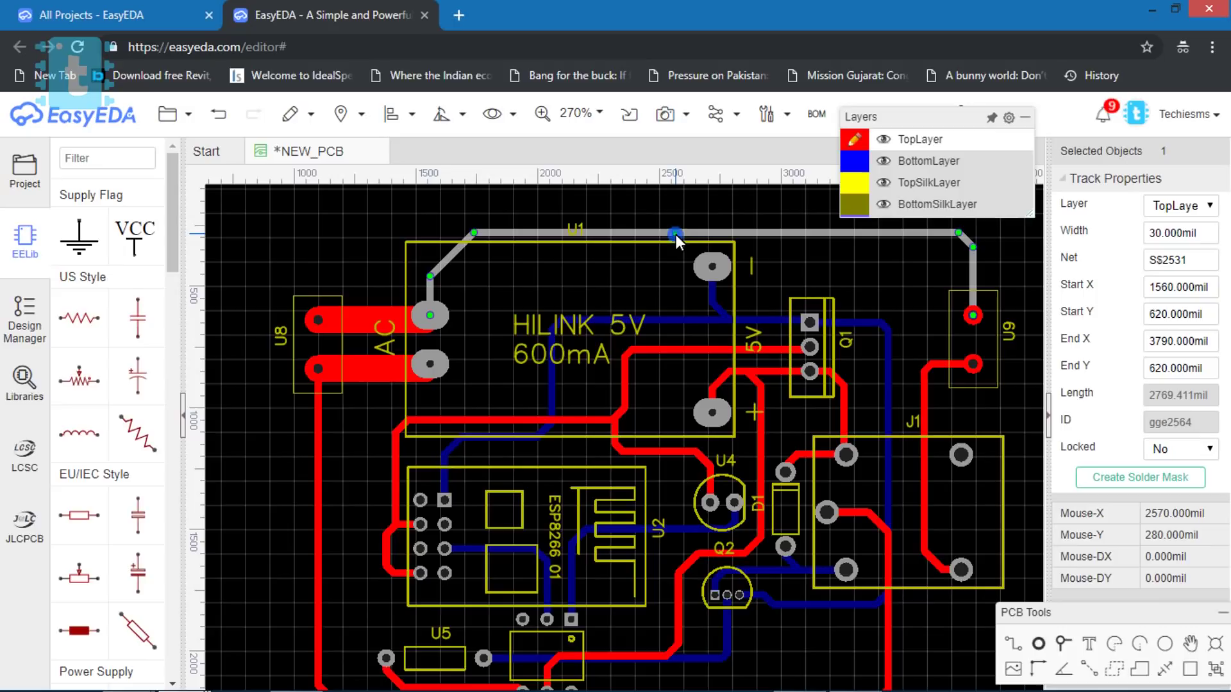
# - Set the U1-to-U9 top track and the track down to J1 to 110 mil width
pyautogui.click(1161, 233)
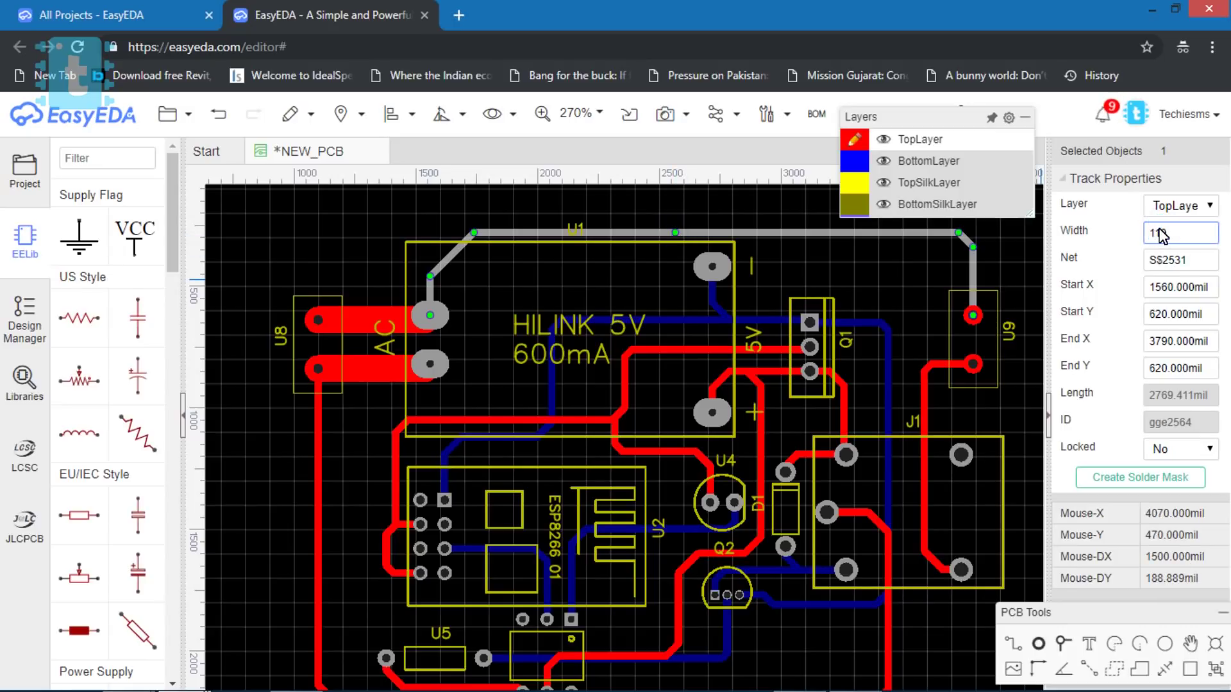
pyautogui.write('110')
pyautogui.press('Return')
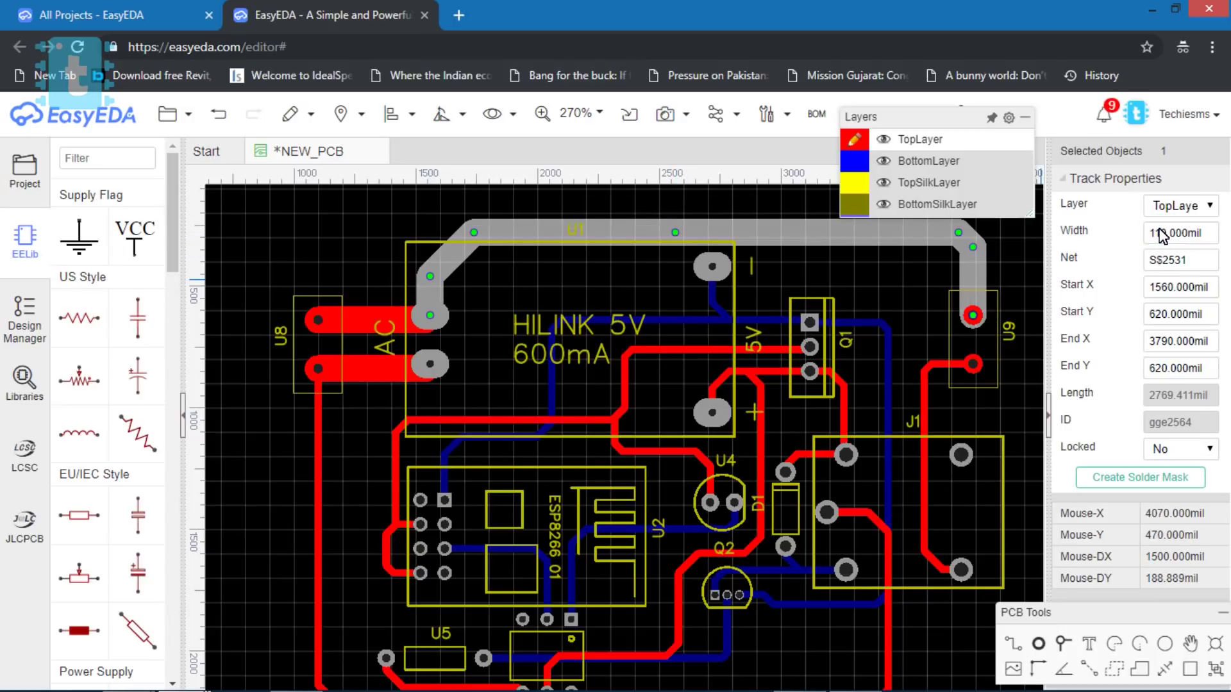
pyautogui.click(929, 386)
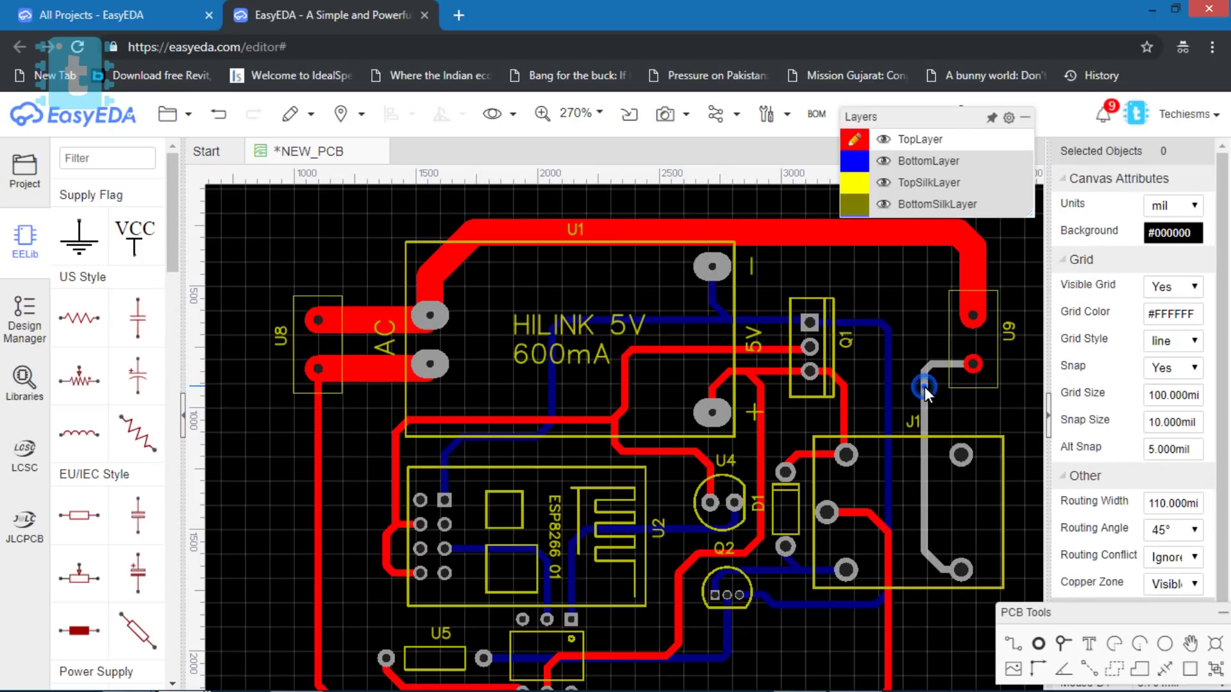
pyautogui.click(924, 386)
pyautogui.click(1157, 234)
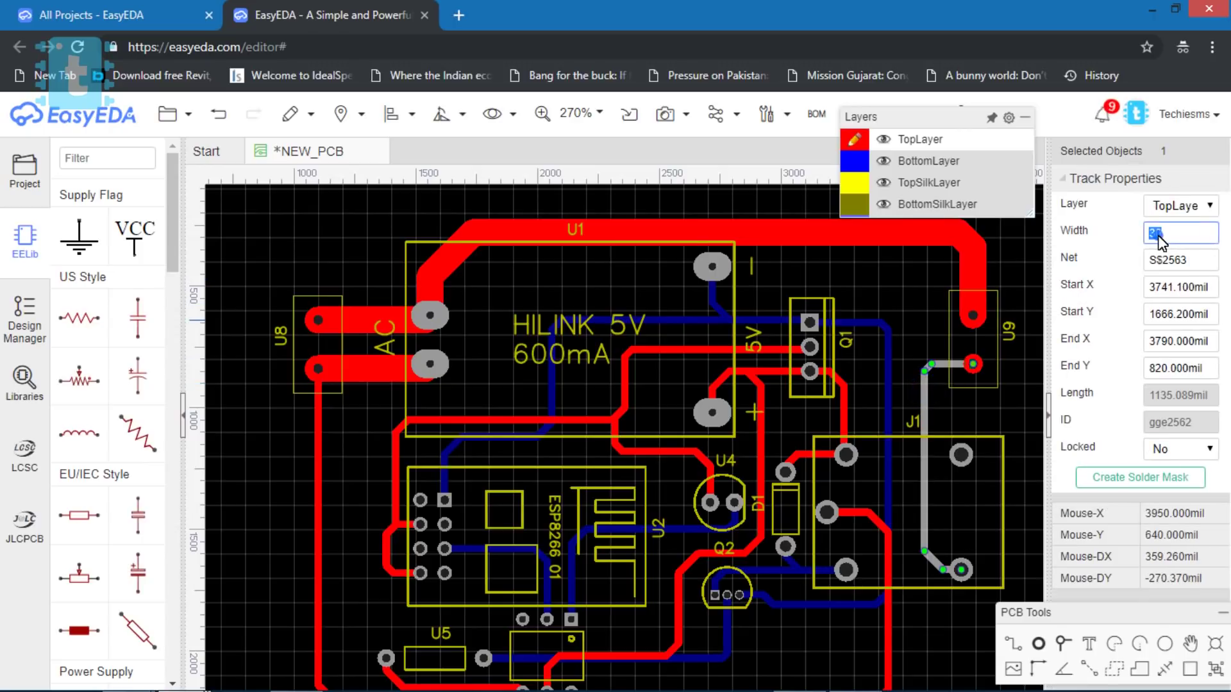
pyautogui.write('110')
pyautogui.press('Return')
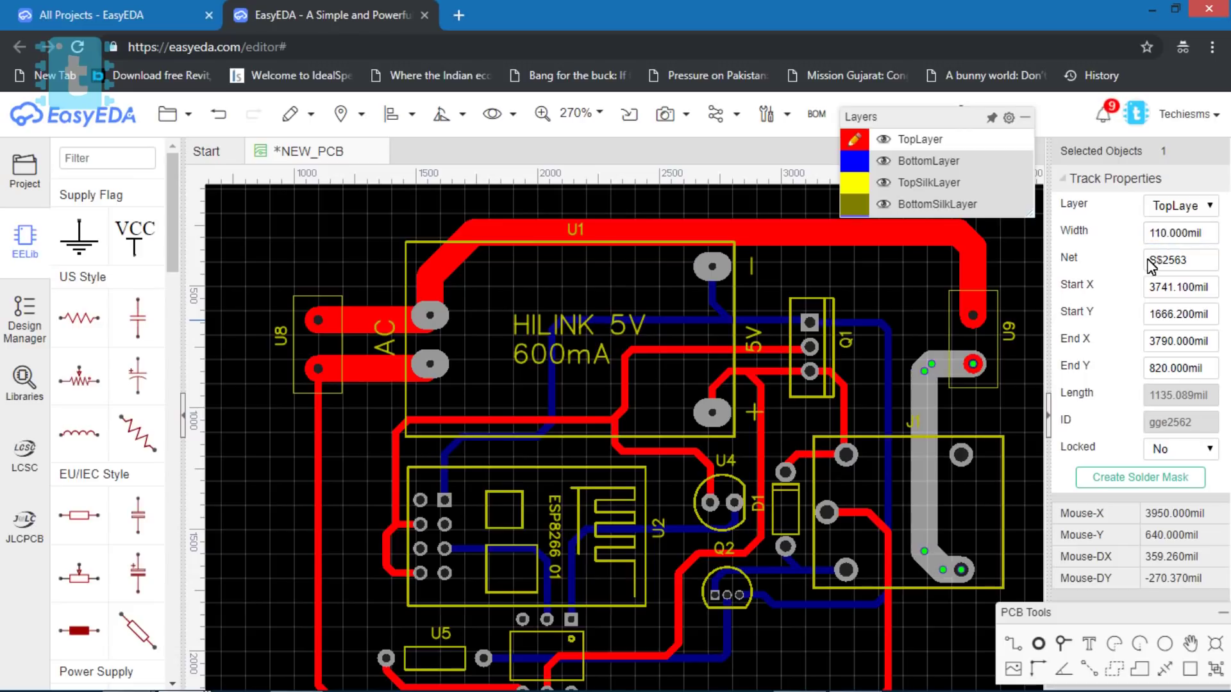
pyautogui.click(1014, 421)
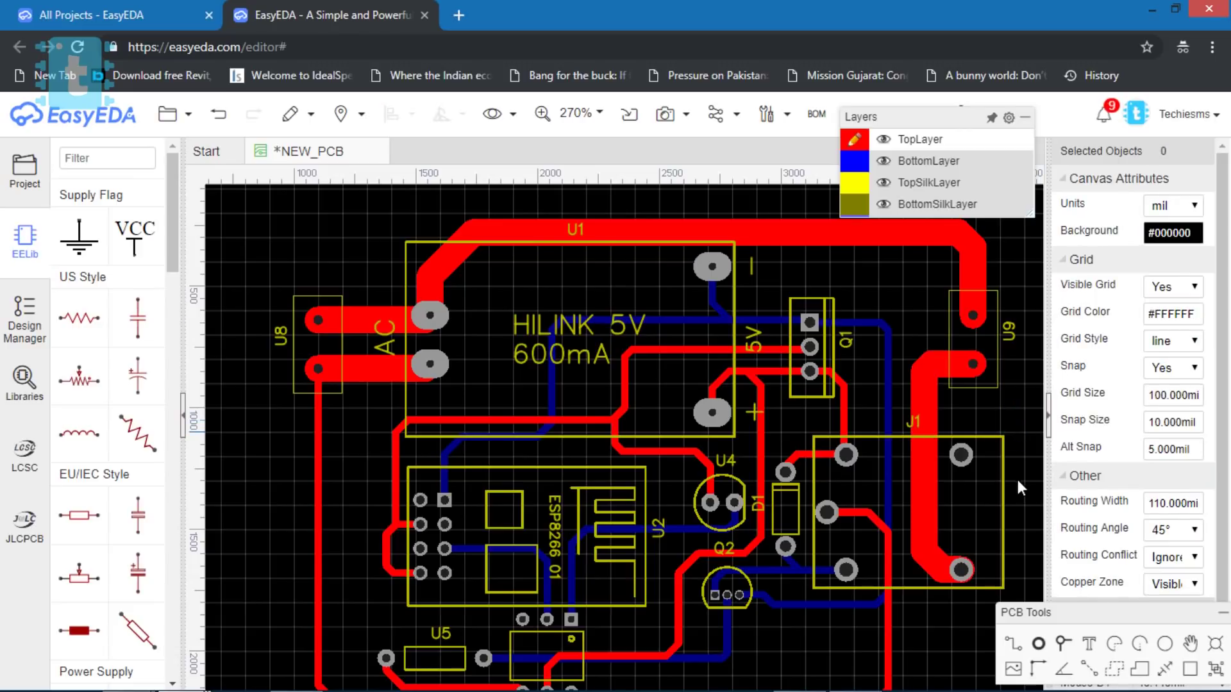
# - Widen the trace running down from J1 to 110 mil as well
pyautogui.click(887, 574)
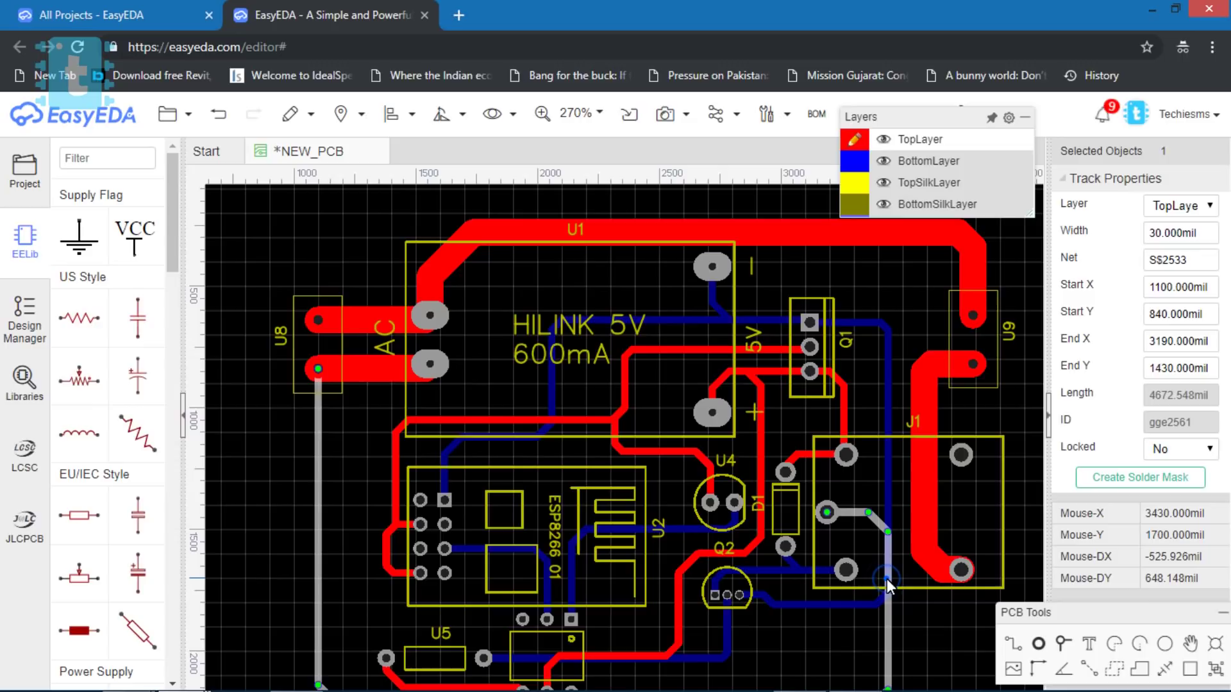
pyautogui.click(1157, 236)
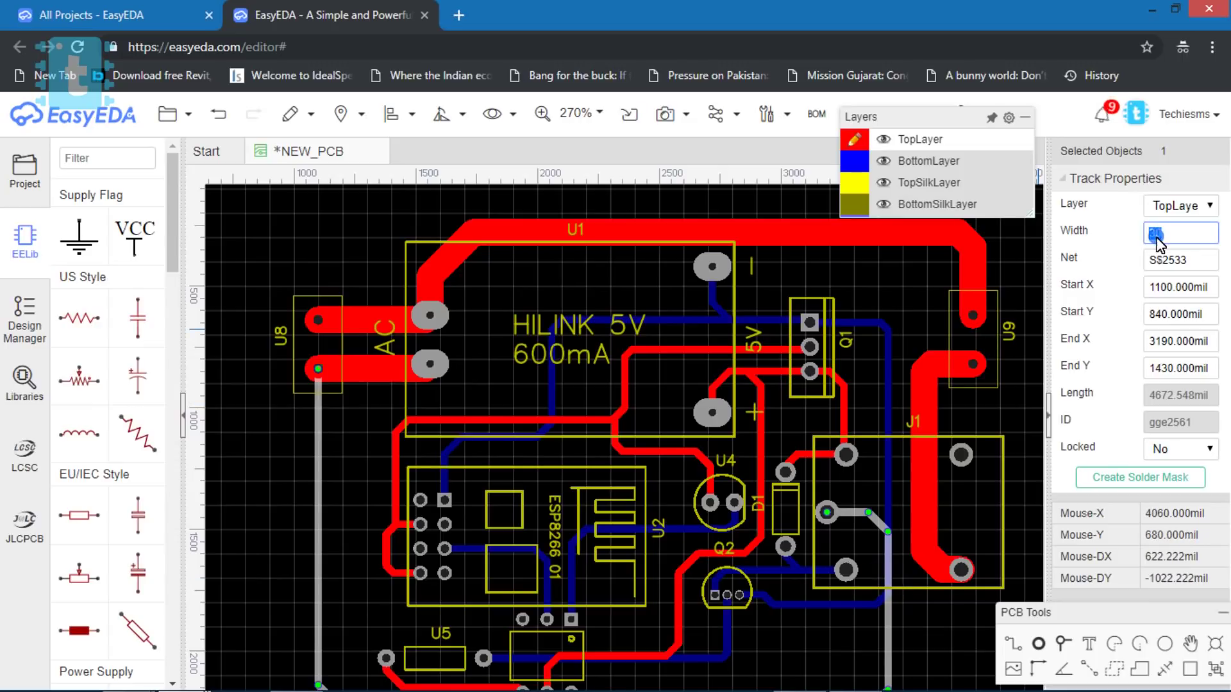
pyautogui.write('110')
pyautogui.press('Return')
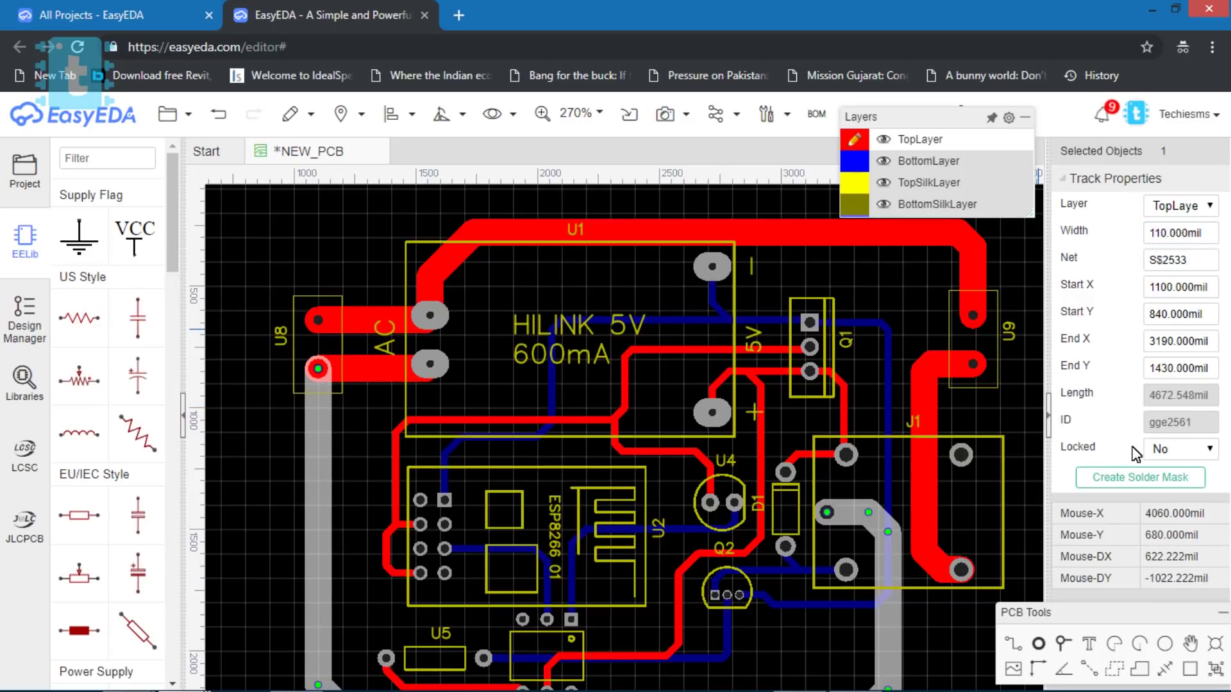
pyautogui.click(1017, 491)
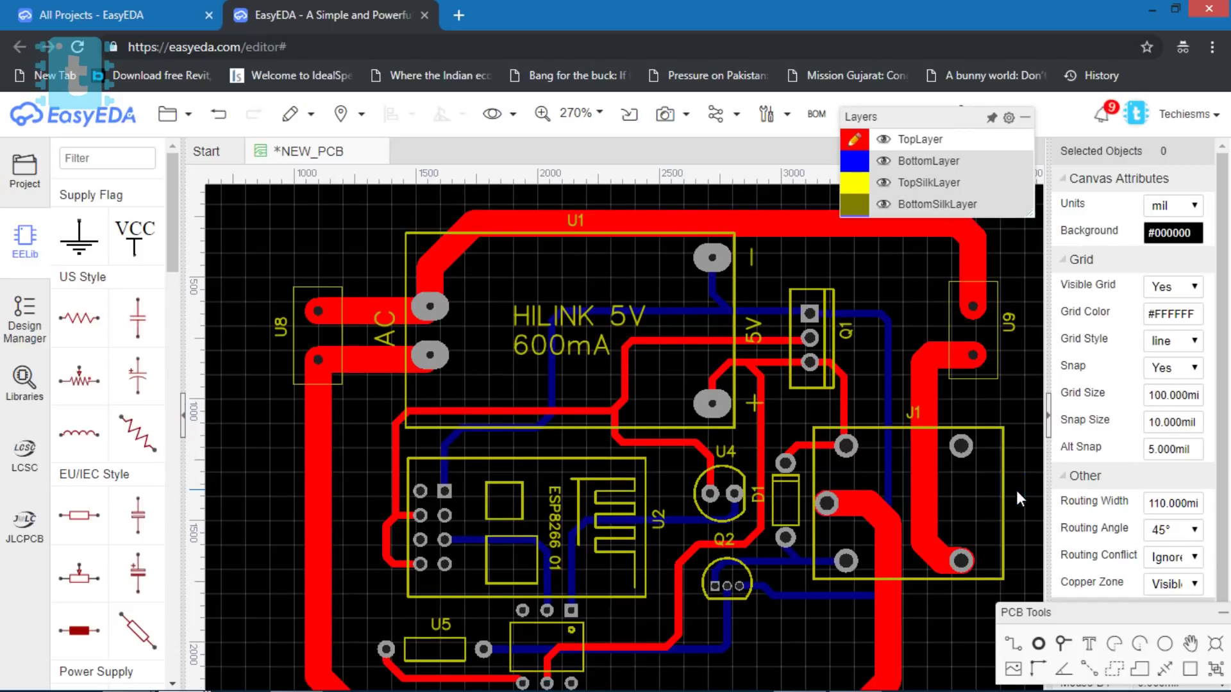
pyautogui.scroll(-1, 1015, 487)
pyautogui.scroll(-3, 1016, 487)
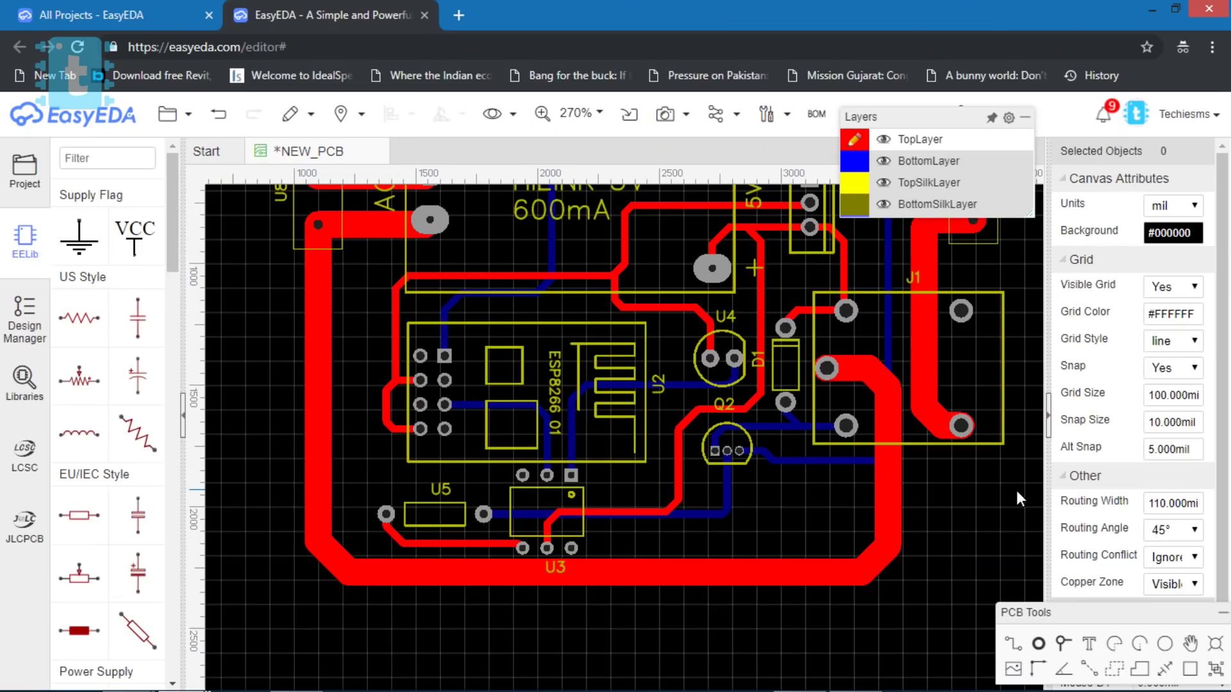
pyautogui.scroll(2, 1016, 487)
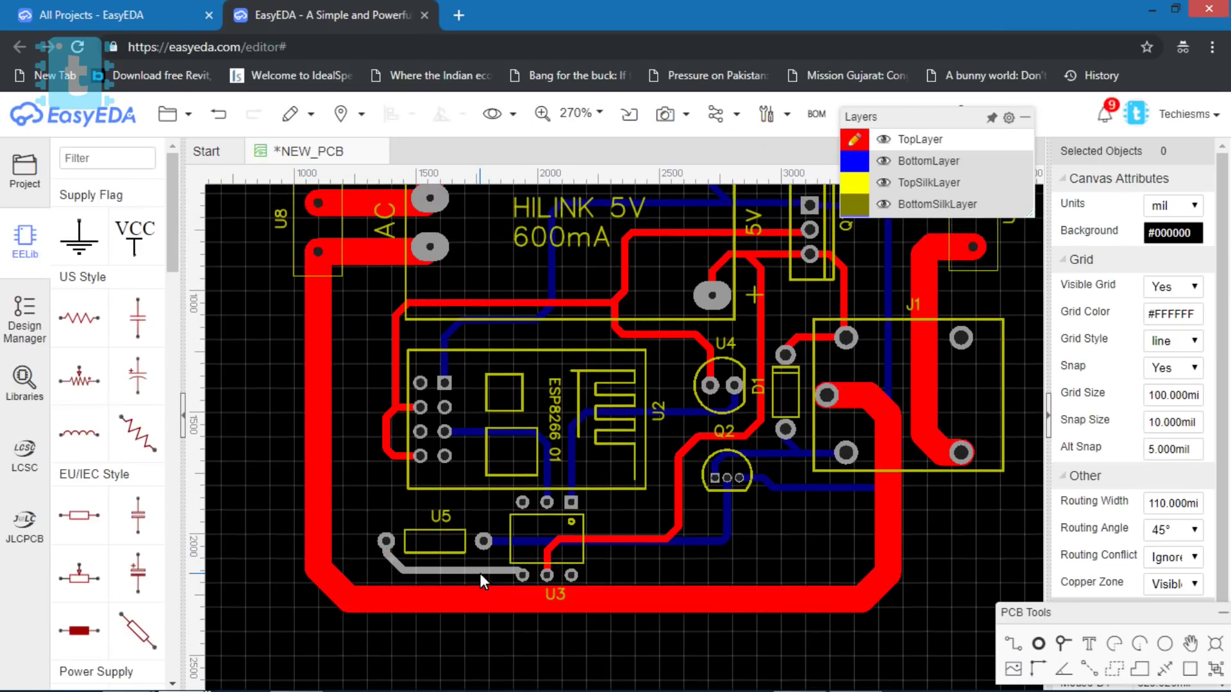
pyautogui.scroll(-3, 759, 467)
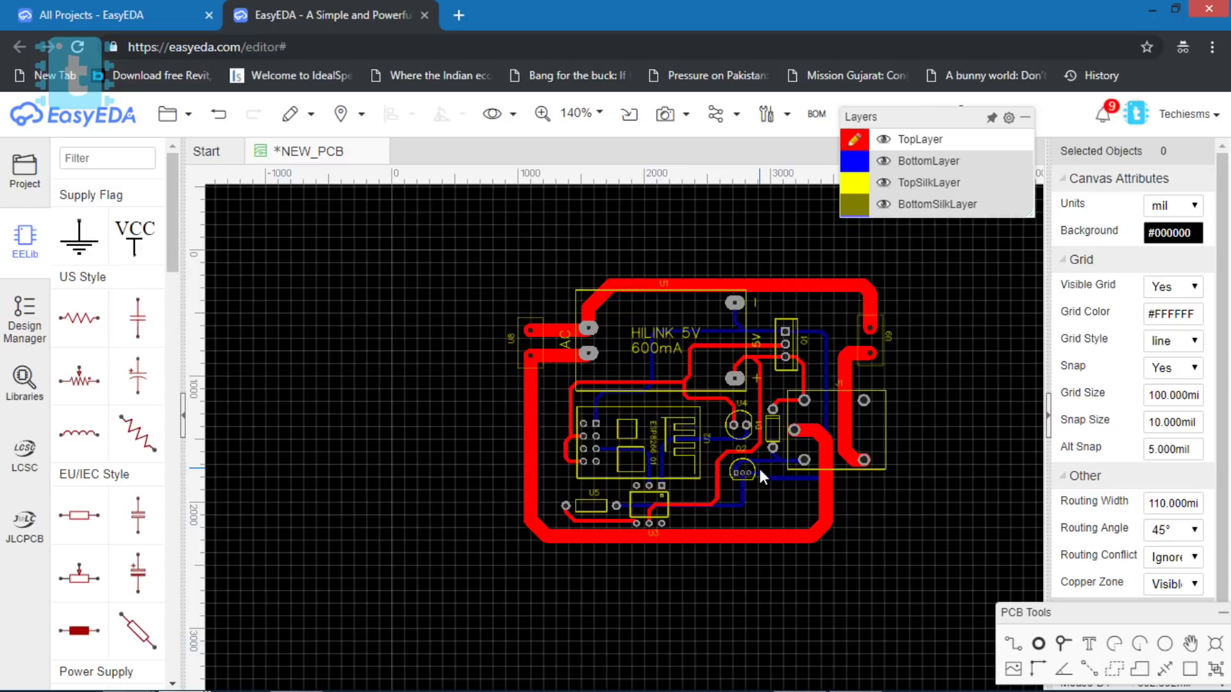
pyautogui.hscroll(5, 759, 466)
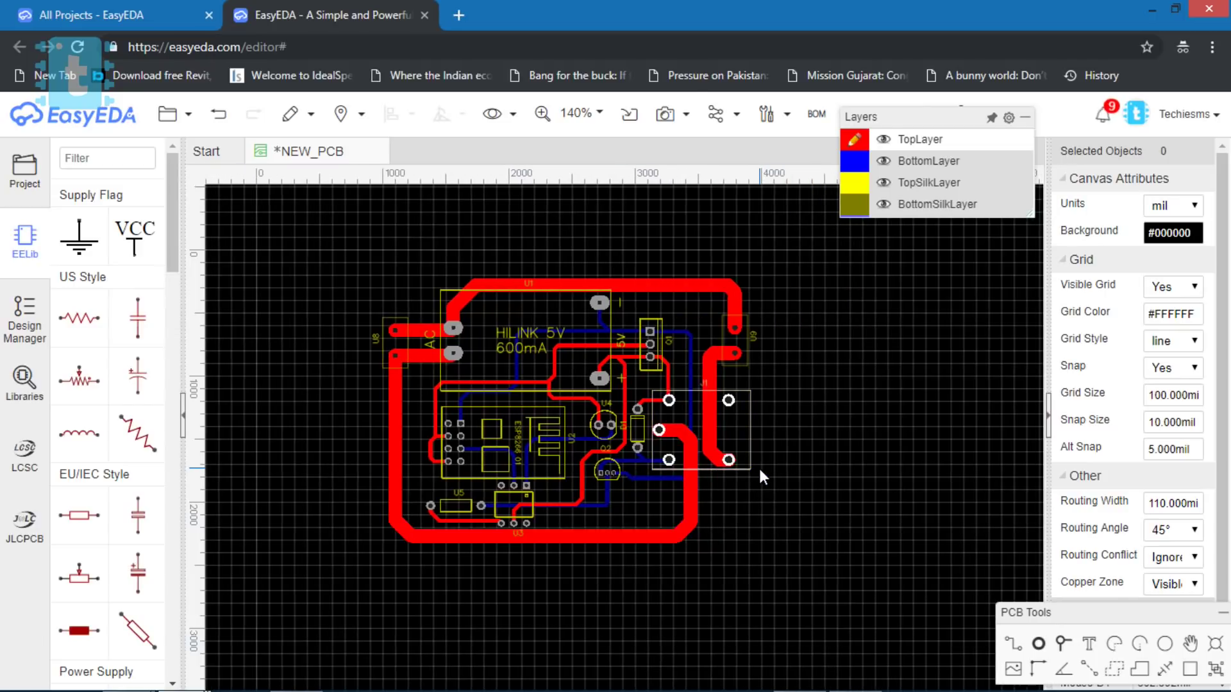
pyautogui.click(759, 468)
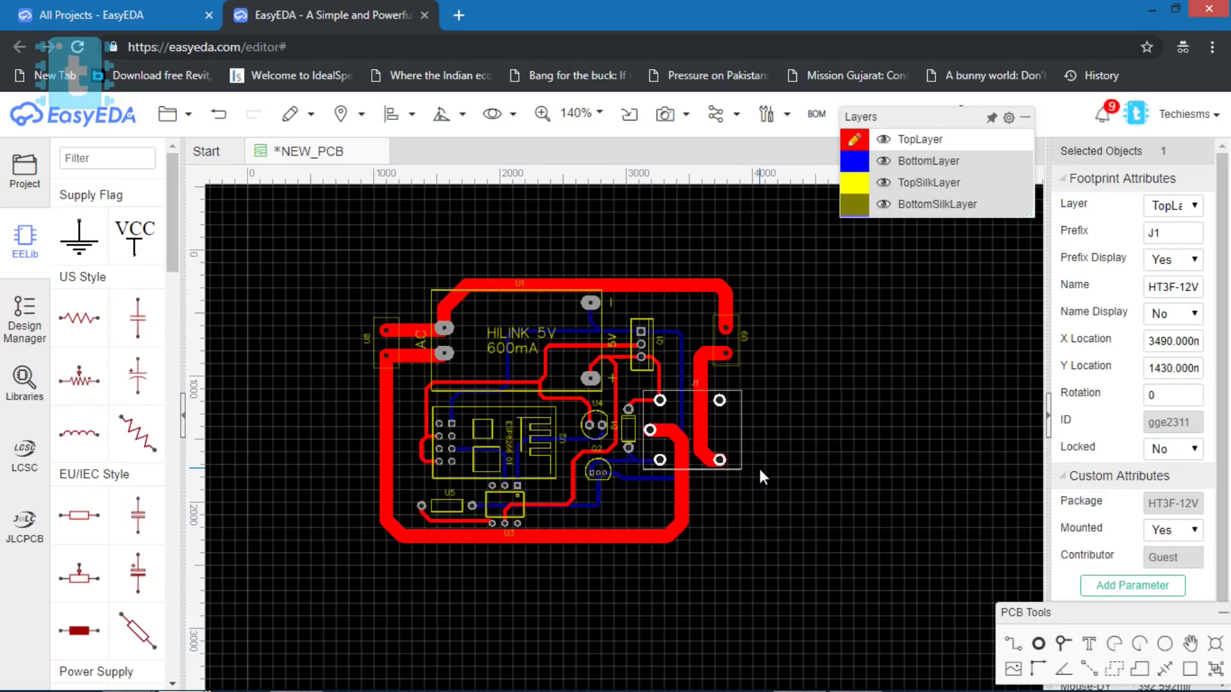
pyautogui.scroll(2, 760, 472)
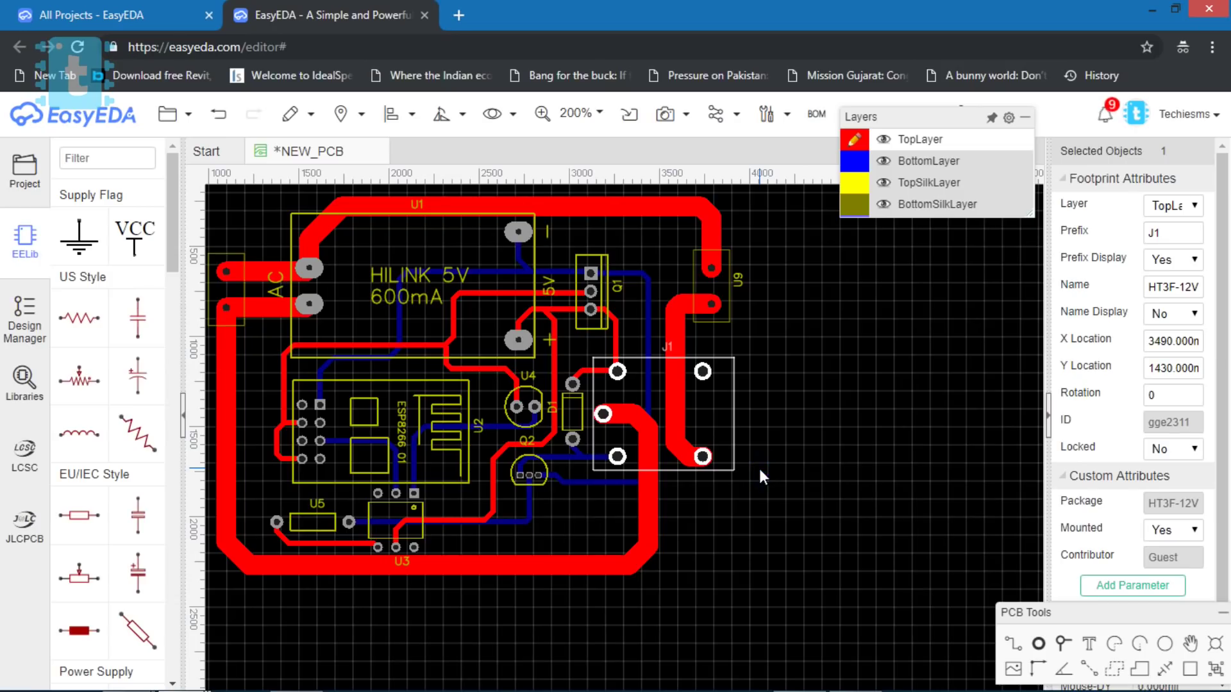
# - Nudge J1 right to X 3500 mil, deselect it and pan the routed board into view
pyautogui.press('Right')
pyautogui.press('Right')
pyautogui.press('Right')
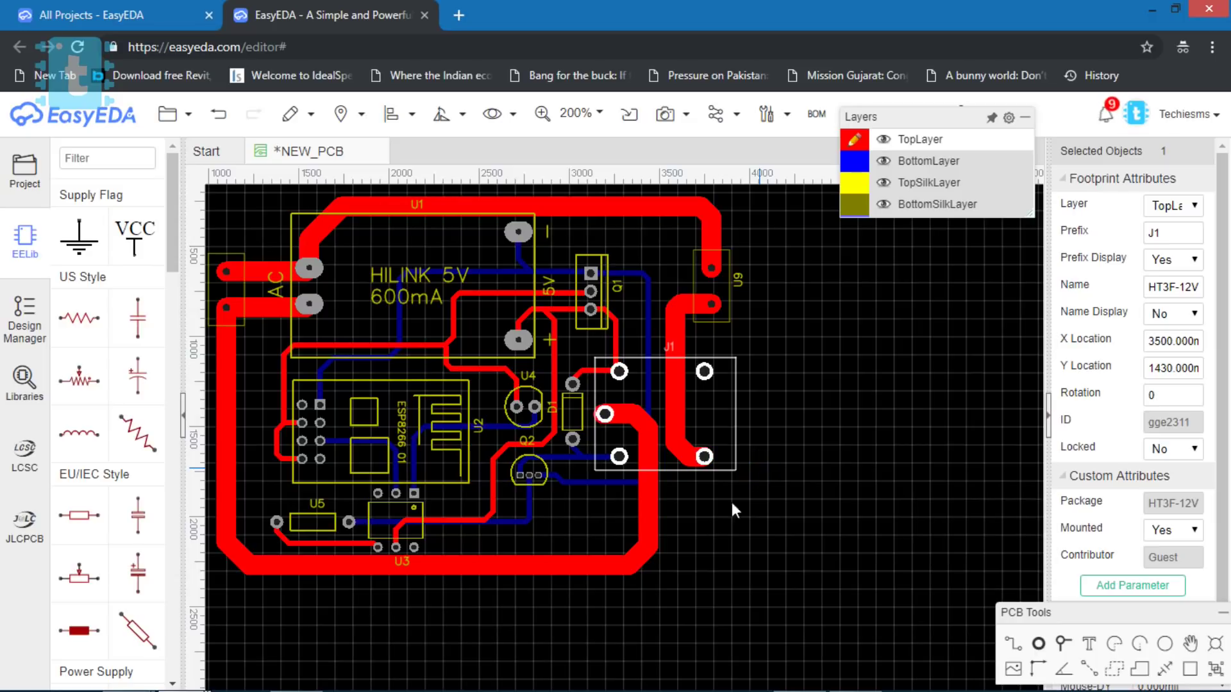
pyautogui.click(686, 533)
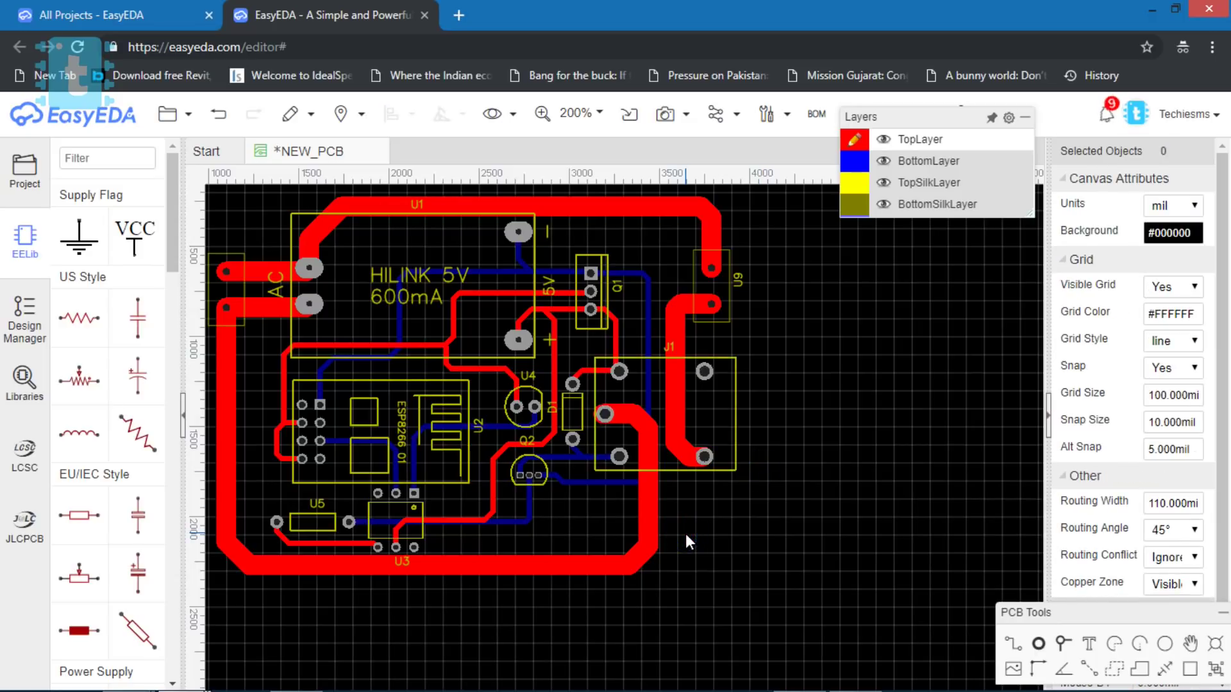
pyautogui.hscroll(-3, 686, 533)
pyautogui.scroll(2, 686, 542)
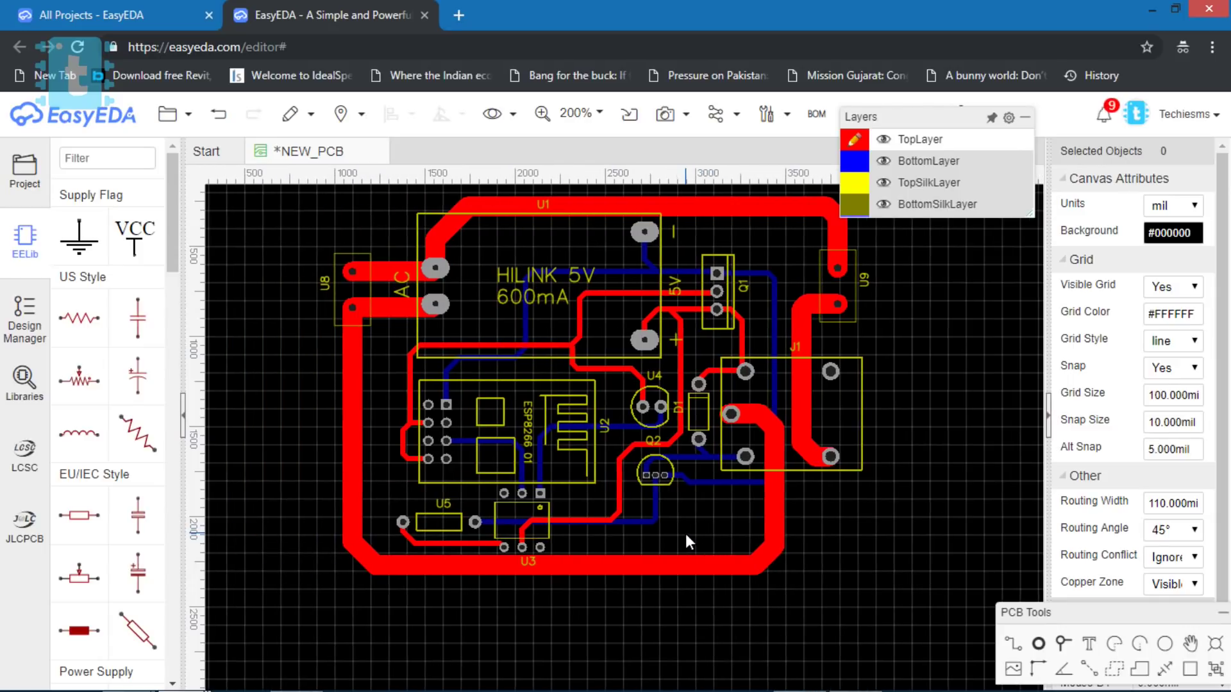
pyautogui.hscroll(-1, 686, 542)
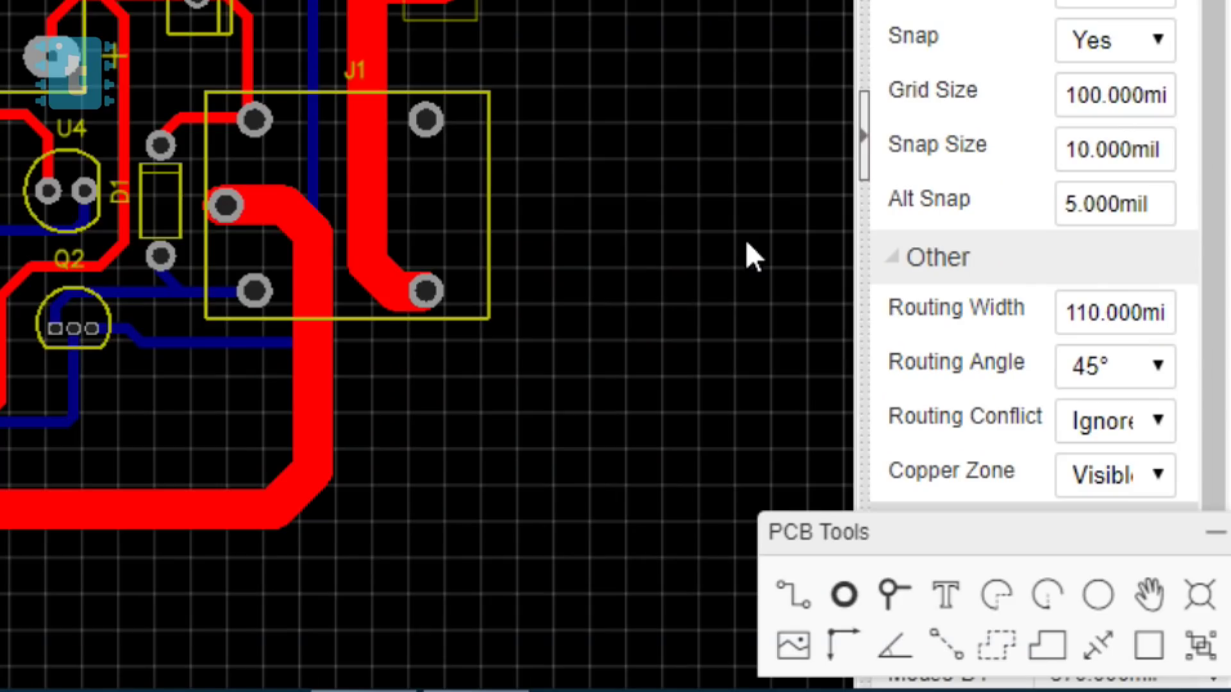
# - Draw a closed 10 mil rectangle on the BoardOutline layer around the whole layout
pyautogui.moveTo(887, 256)
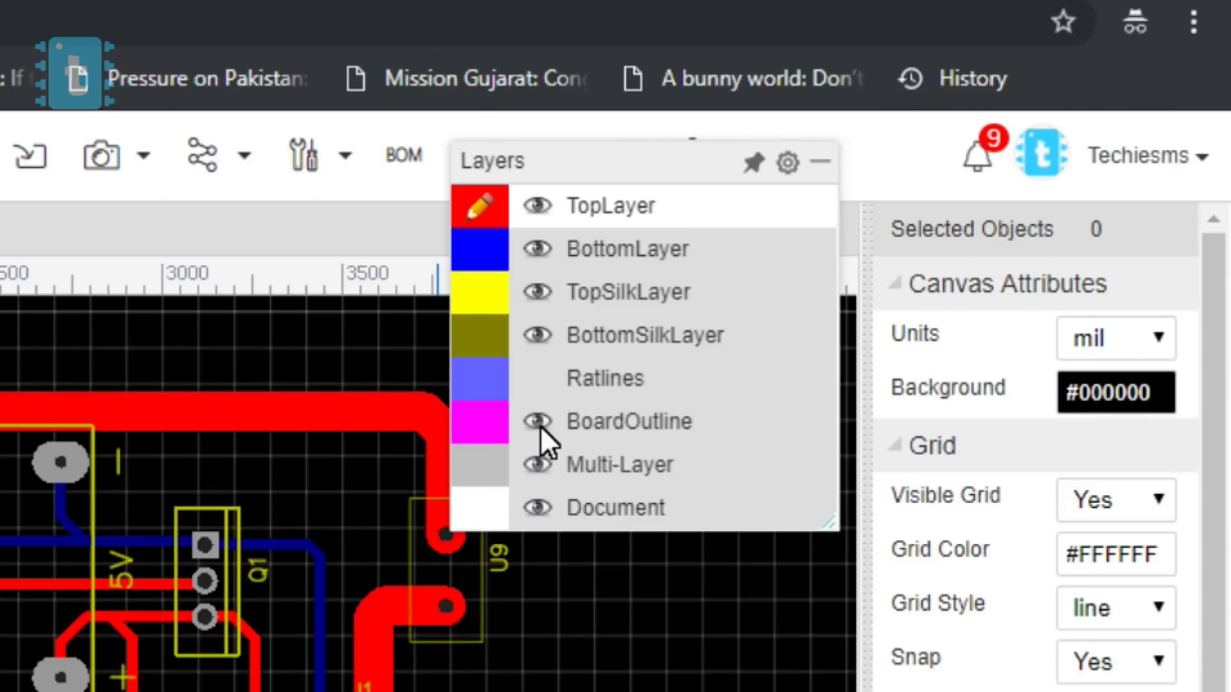
pyautogui.click(491, 423)
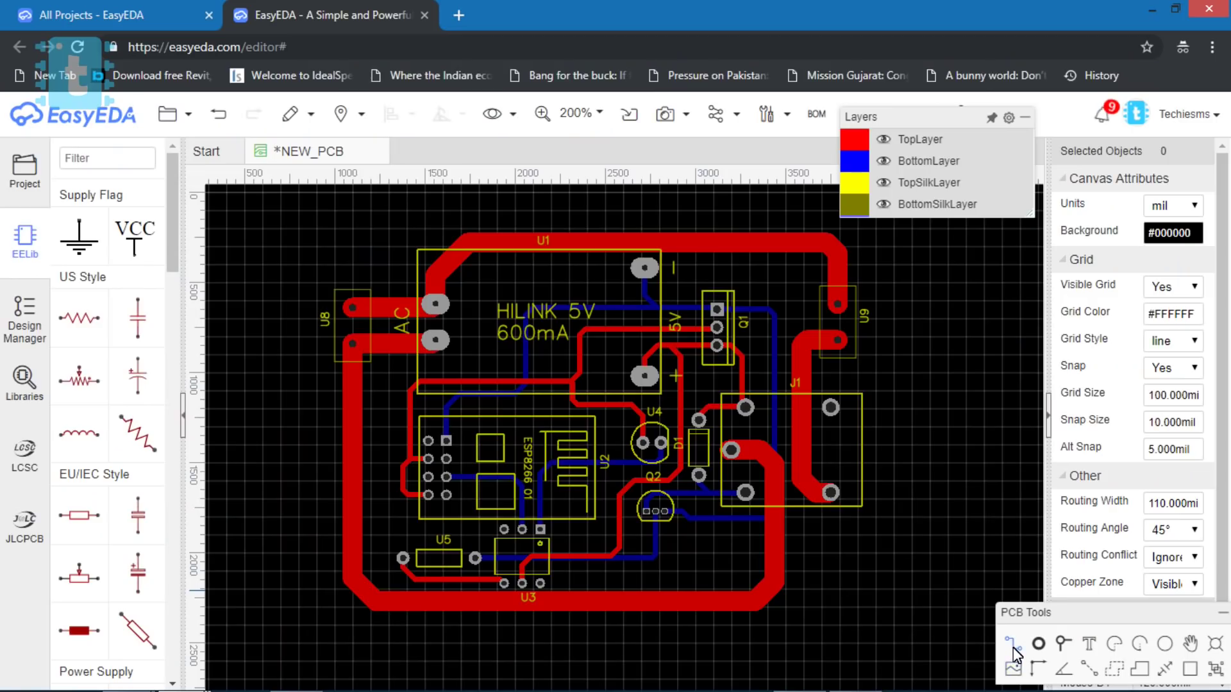
pyautogui.click(1013, 645)
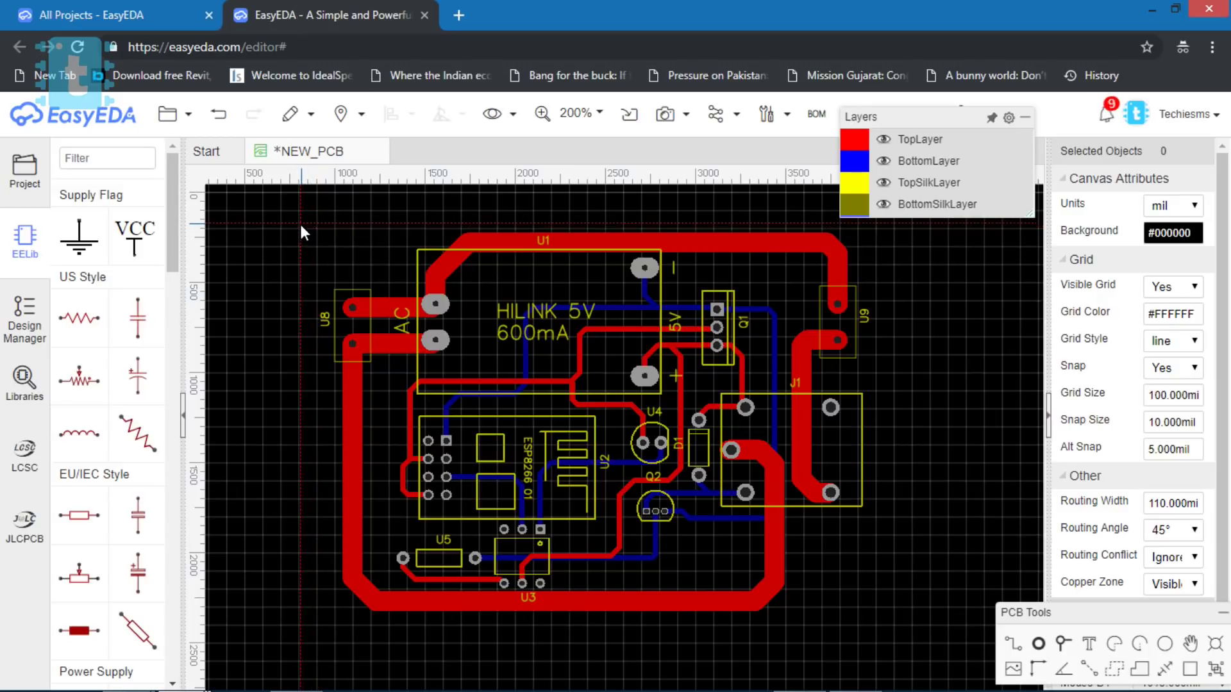
pyautogui.click(318, 222)
pyautogui.click(869, 222)
pyautogui.click(868, 623)
pyautogui.click(318, 623)
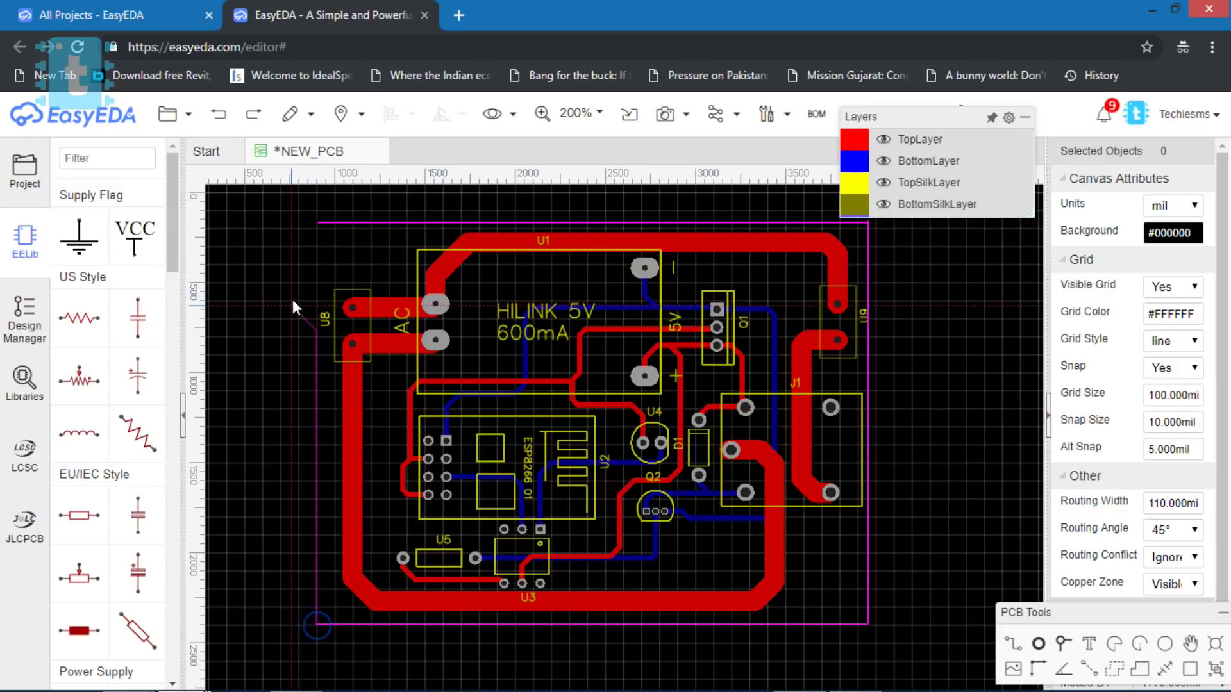
pyautogui.click(317, 223)
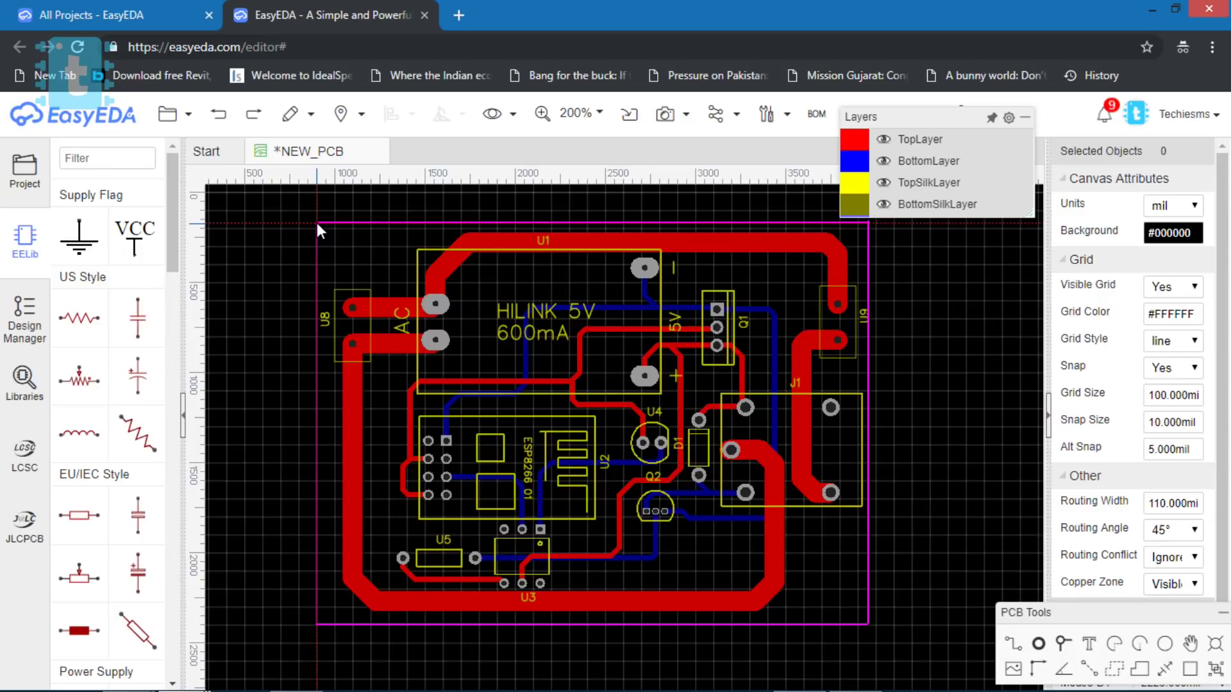
pyautogui.rightClick(1036, 487)
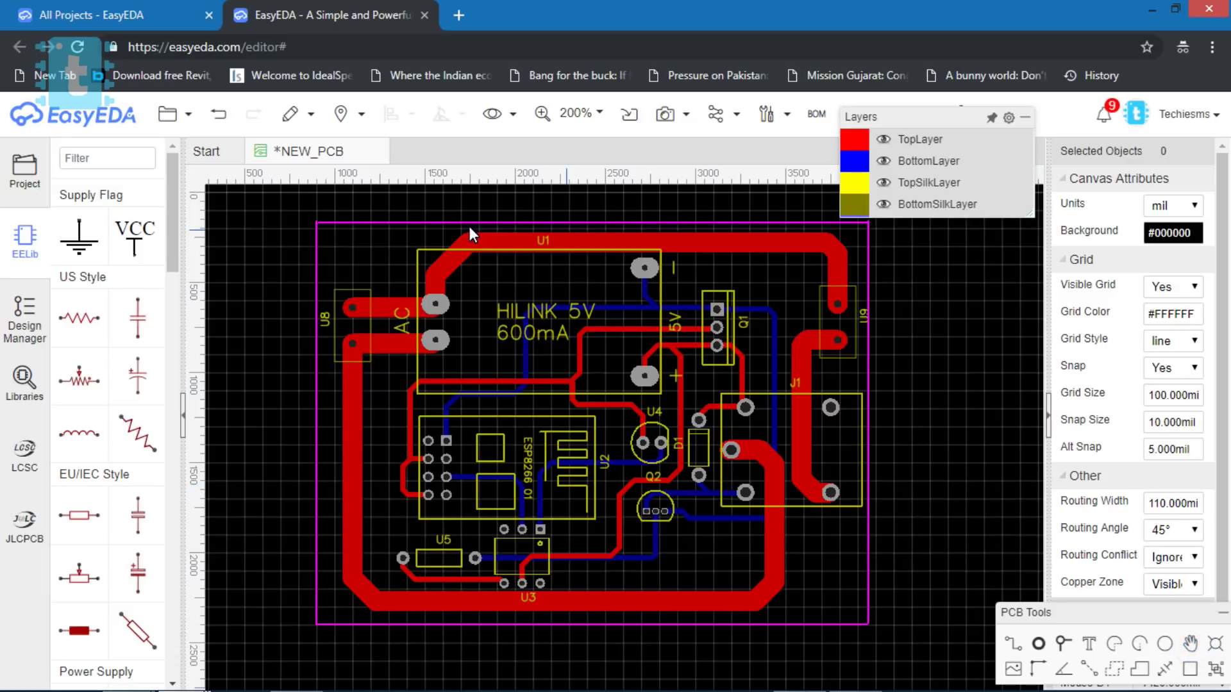
pyautogui.click(395, 227)
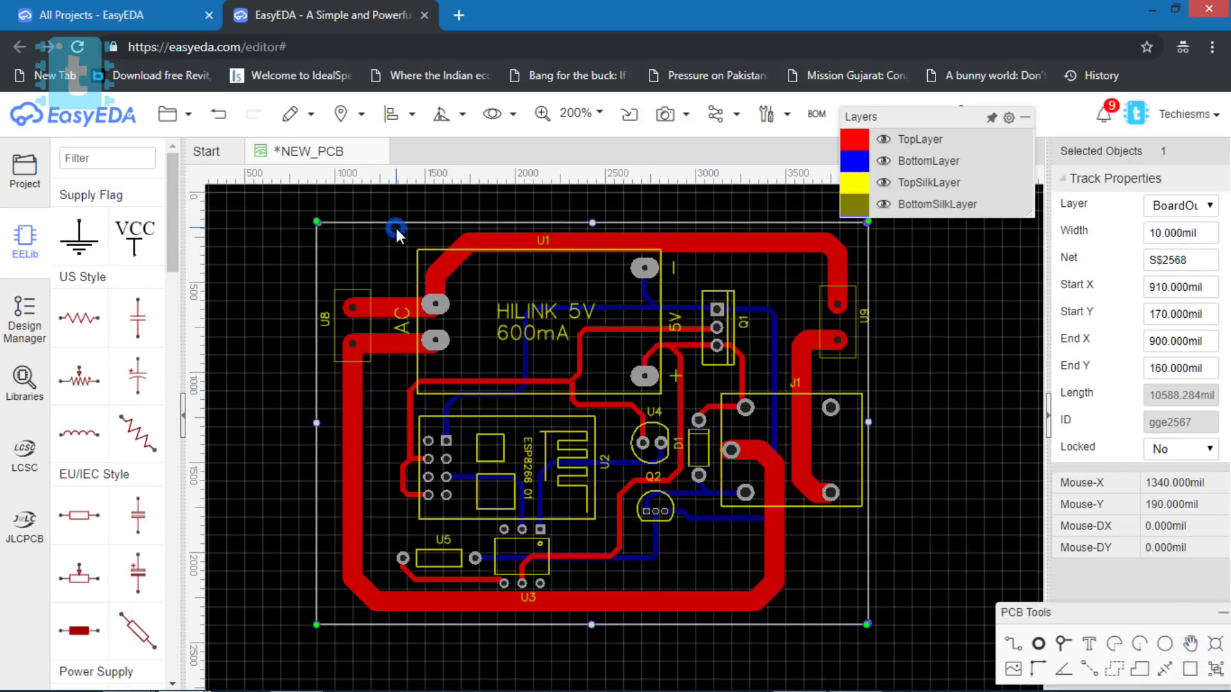
# - Make the board outline a 3672 × 2240 mil rounded rectangle with 306 mil corners, then save
pyautogui.click(769, 114)
pyautogui.click(810, 167)
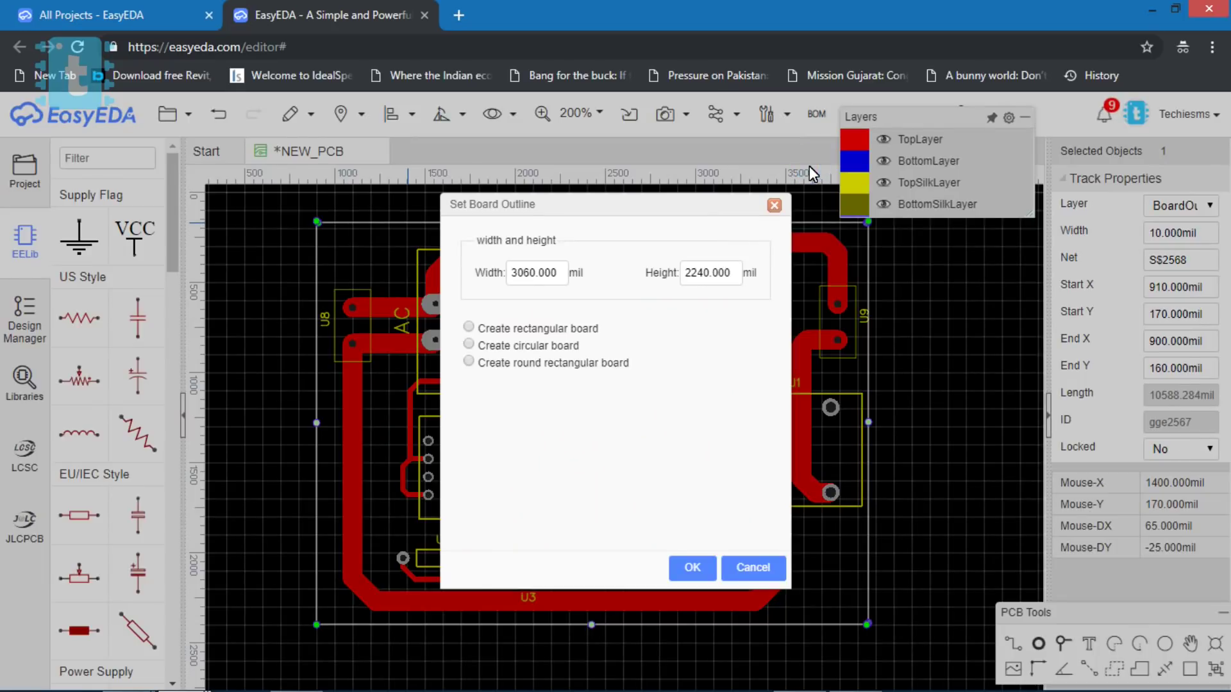
pyautogui.click(469, 361)
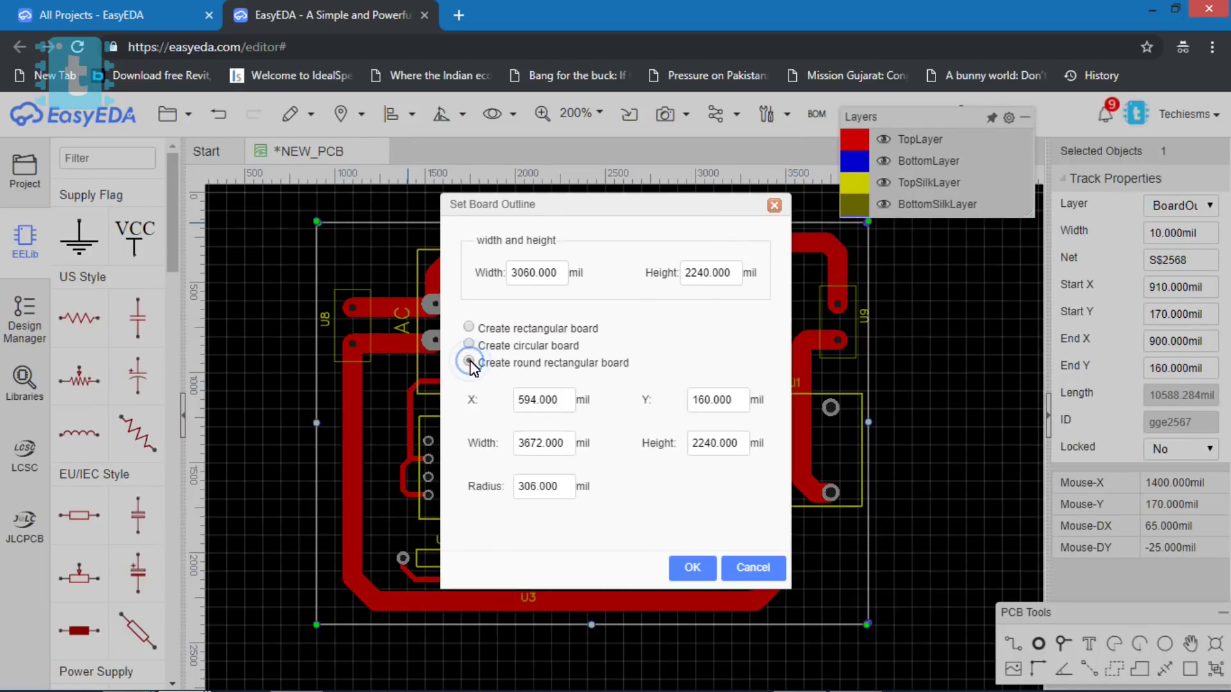
pyautogui.click(692, 568)
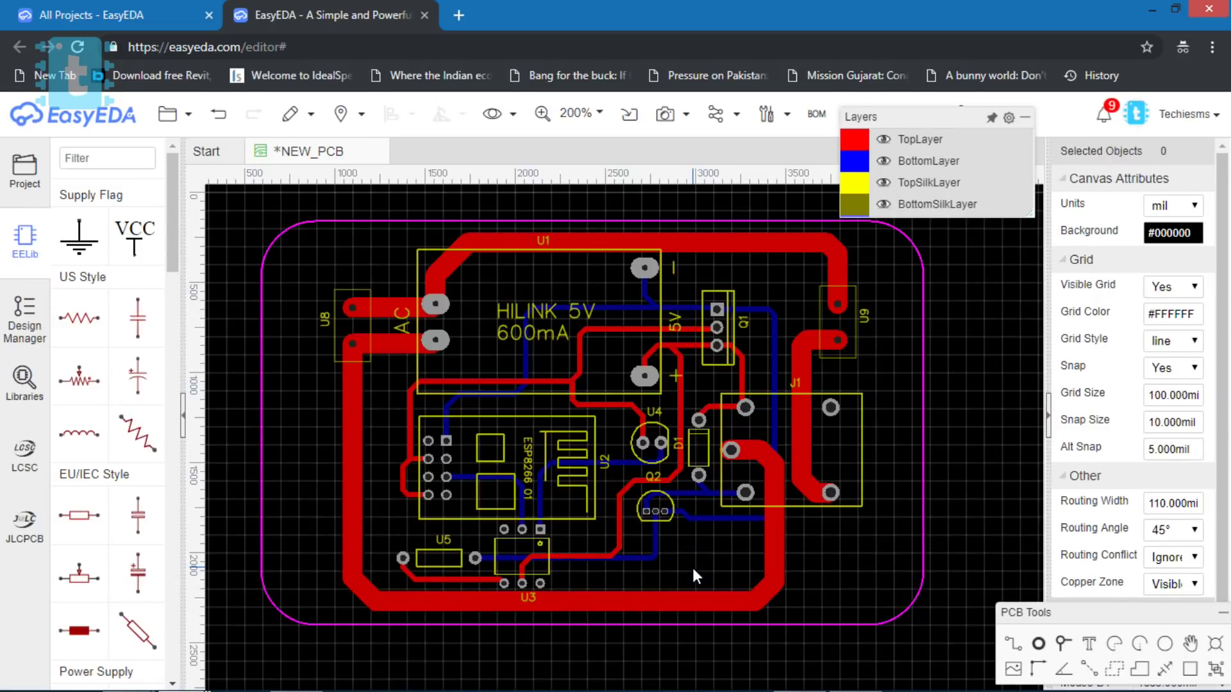
pyautogui.hotkey('ctrl', 's')
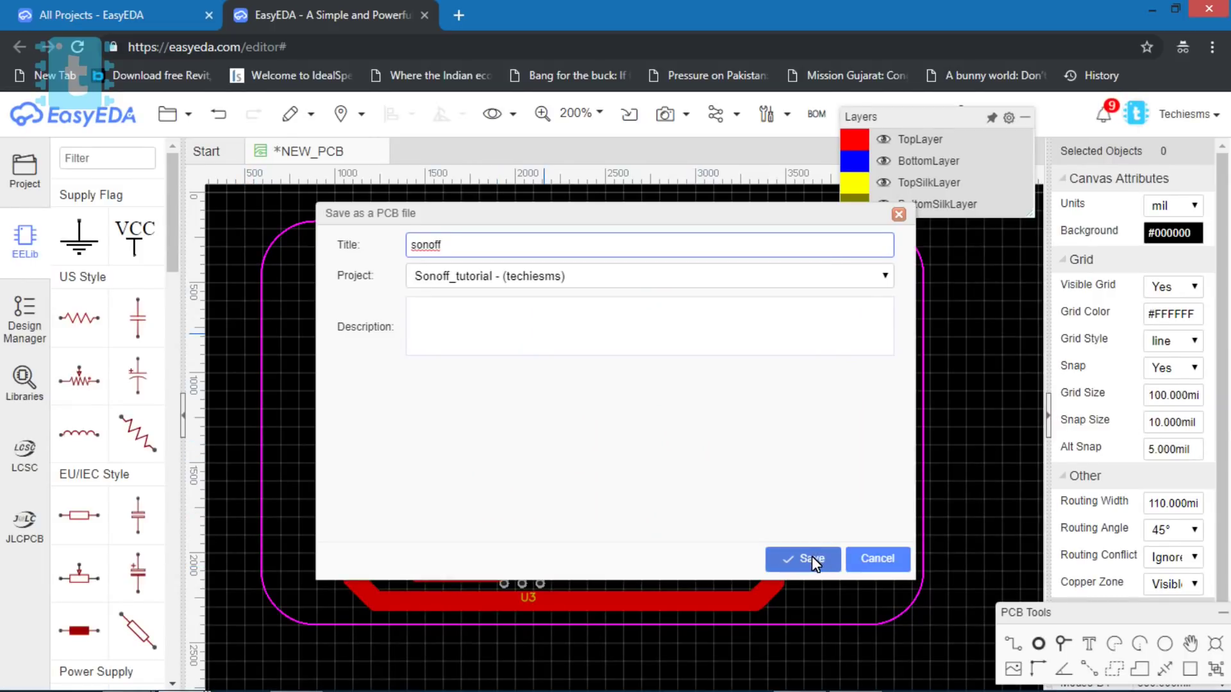
# - Save the PCB as sonoff and download its Gerber zip, skipping the DRC
pyautogui.click(812, 559)
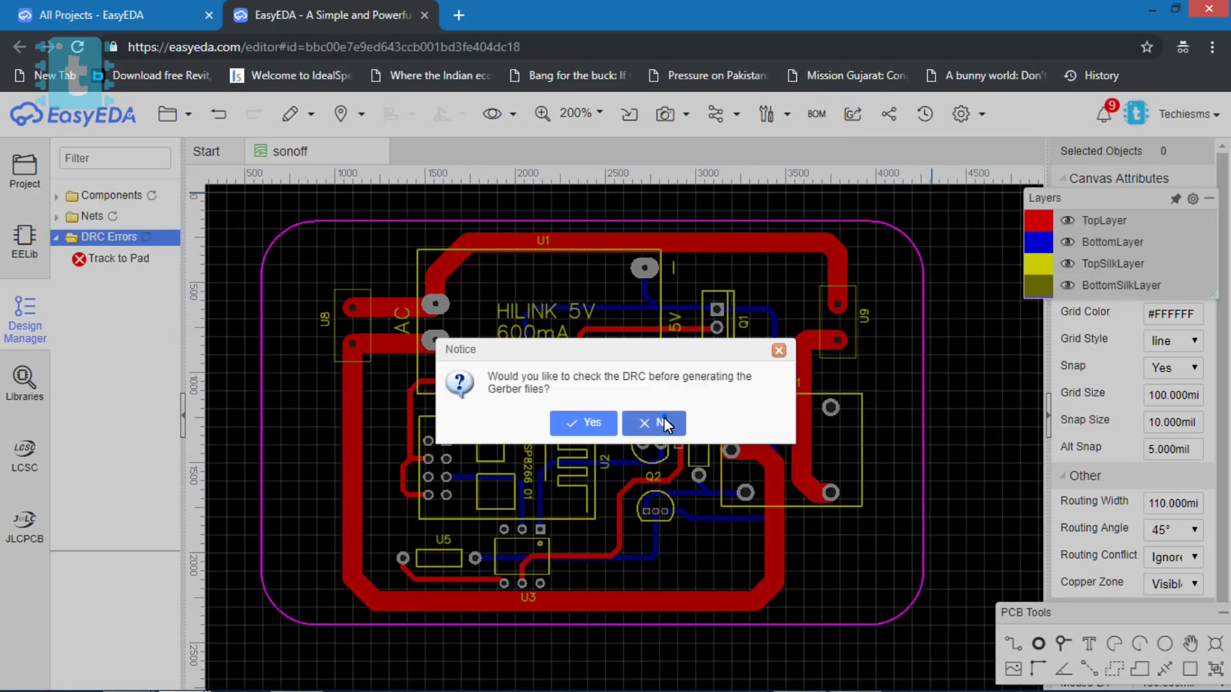
pyautogui.click(662, 423)
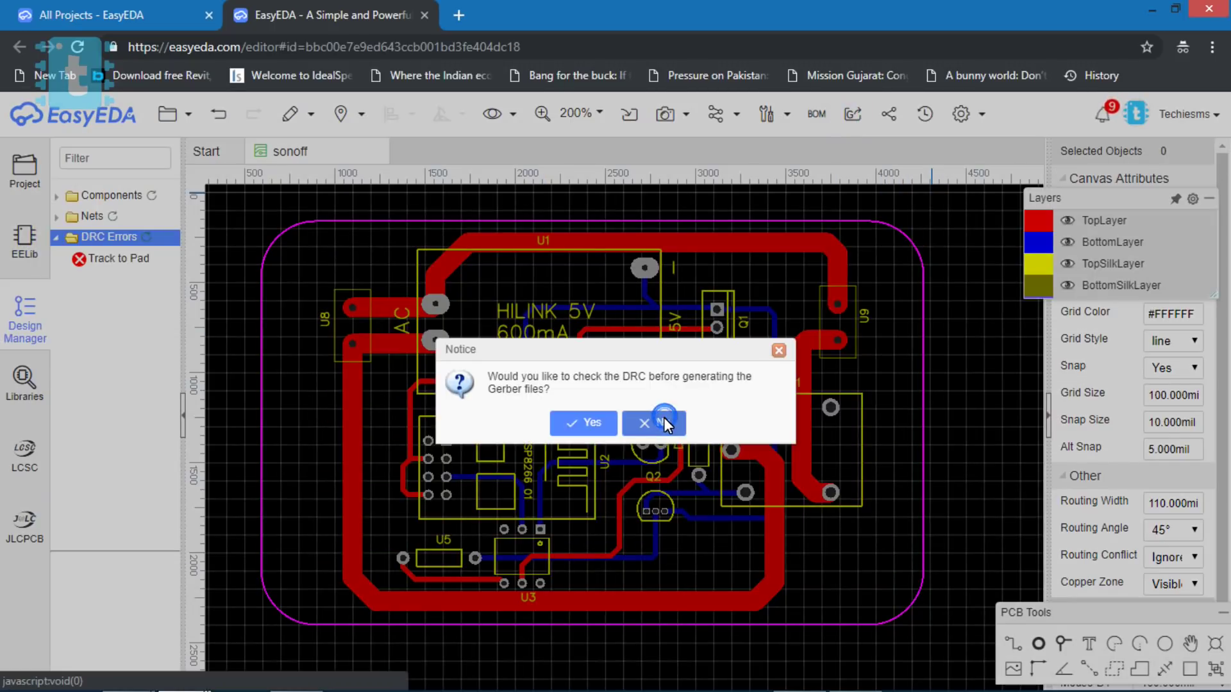
pyautogui.click(508, 619)
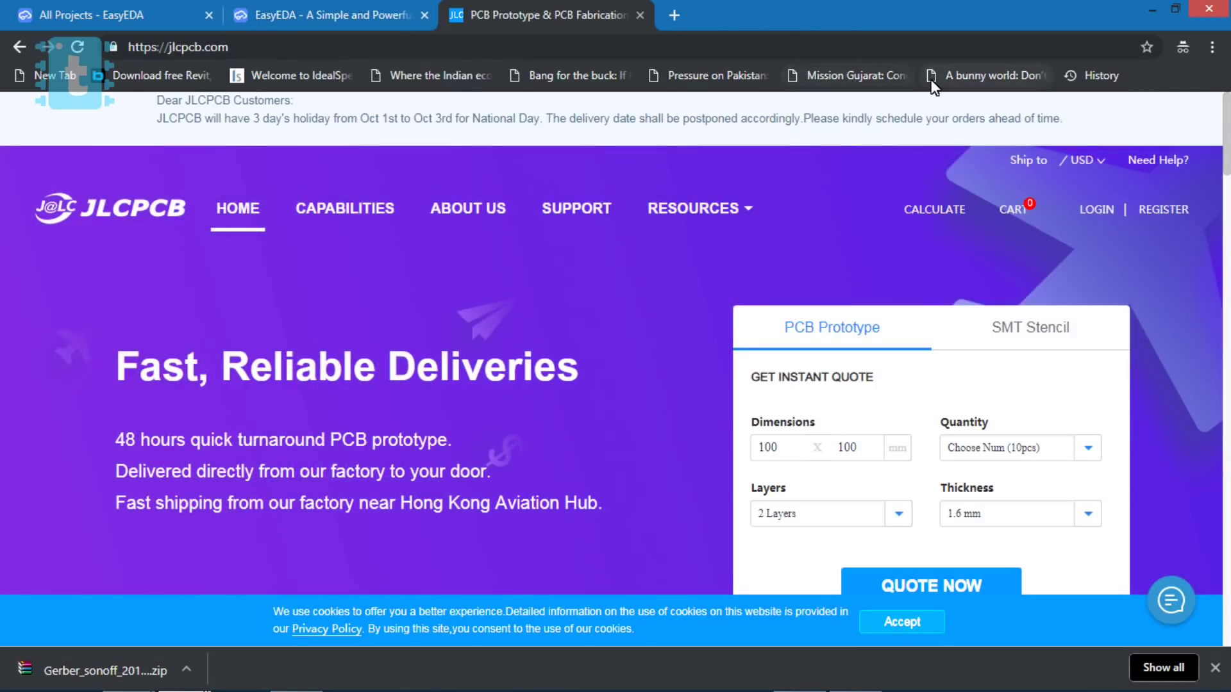
# - Log in to JLCPCB, save the quoted sonoff board to the cart, and check out
pyautogui.click(1104, 207)
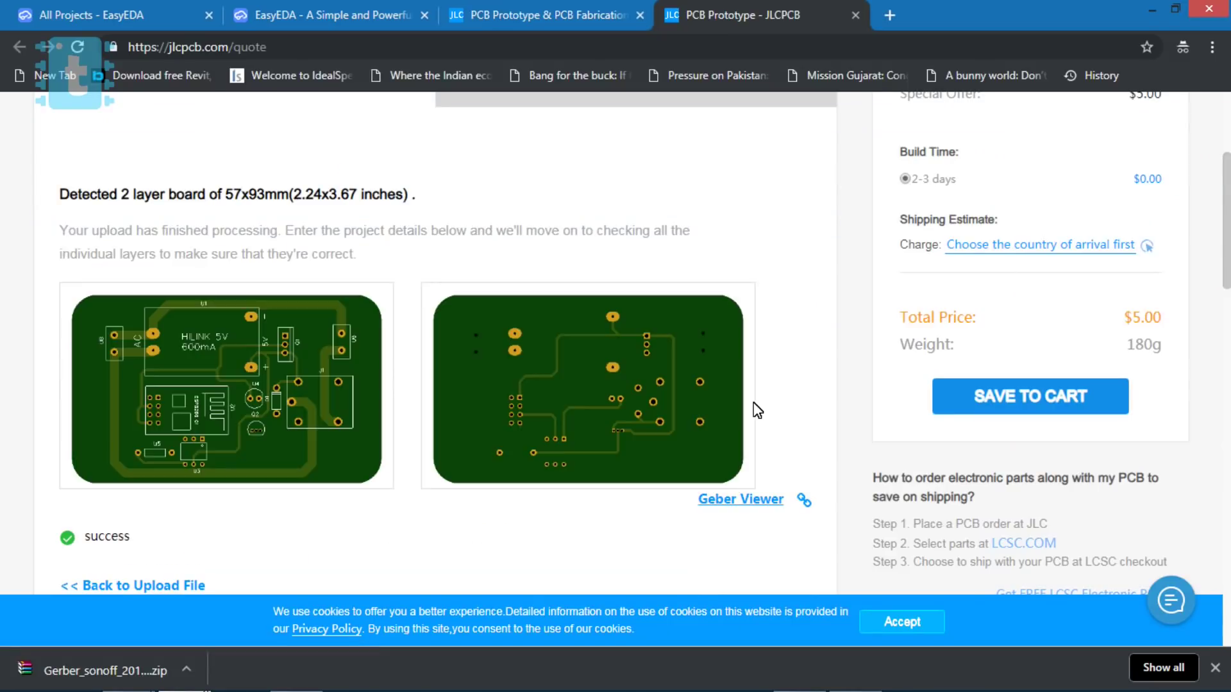
pyautogui.click(1030, 396)
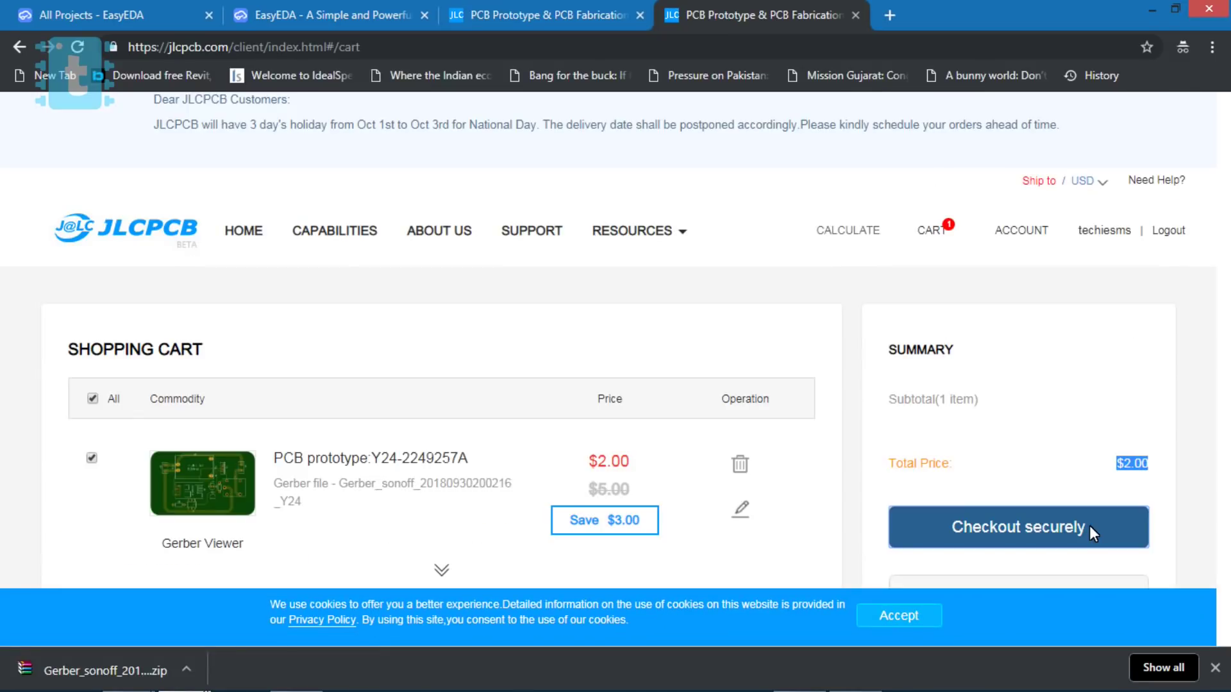
pyautogui.click(1090, 525)
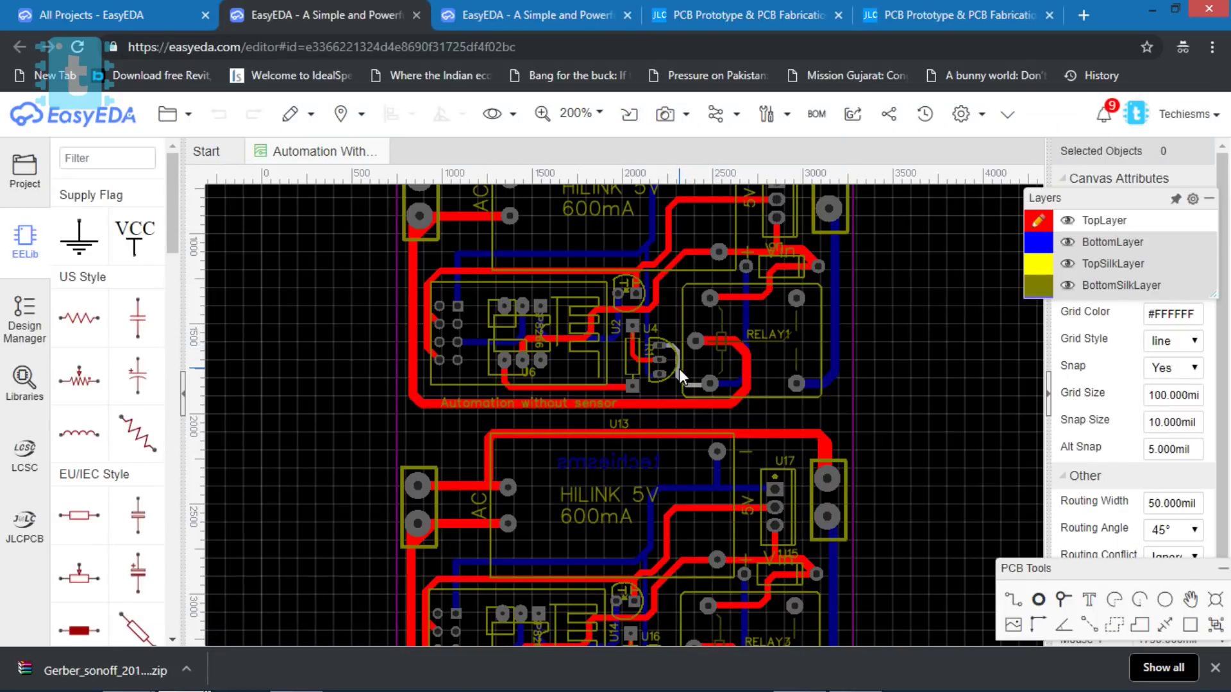
# - Place a text label reading 'sample' at the Automation board's top-left corner
pyautogui.scroll(3, 679, 368)
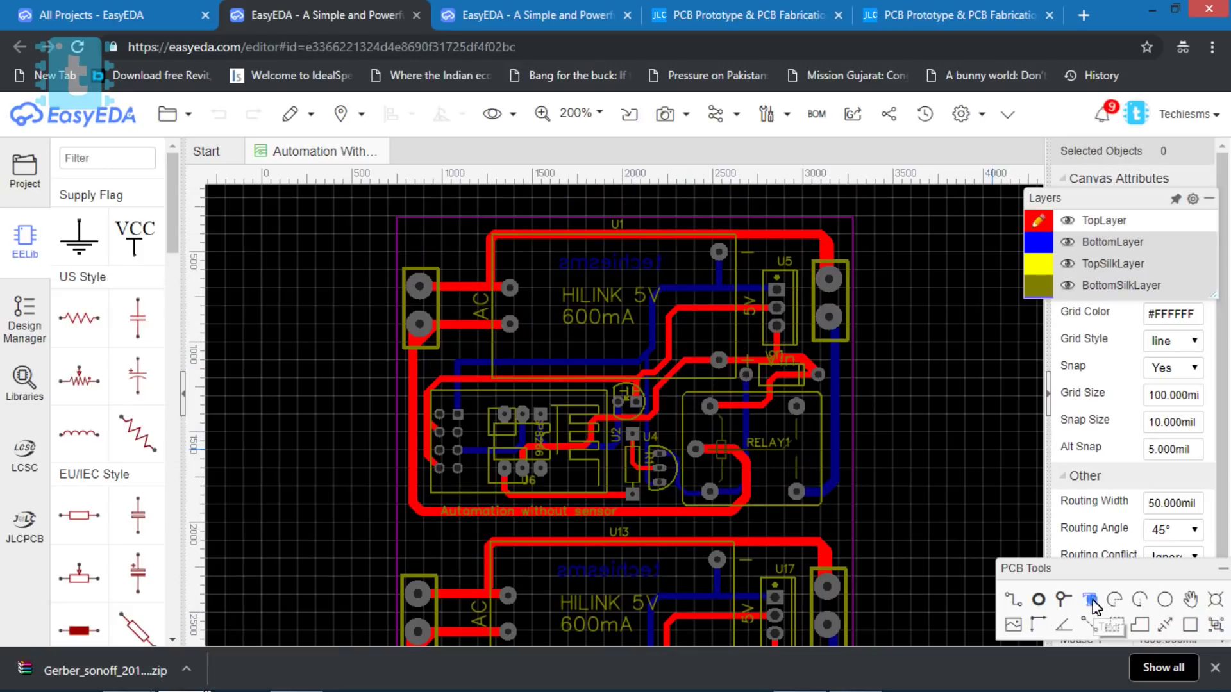
pyautogui.click(1088, 599)
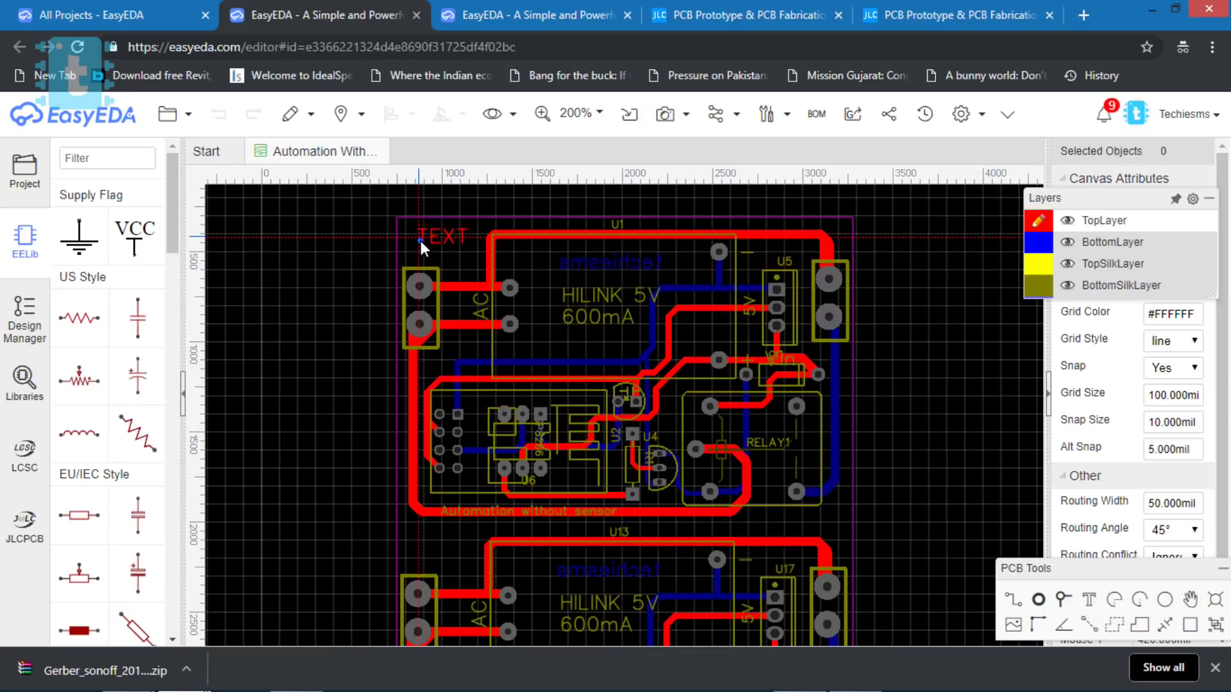
pyautogui.click(419, 238)
pyautogui.doubleClick(434, 241)
pyautogui.write('sample')
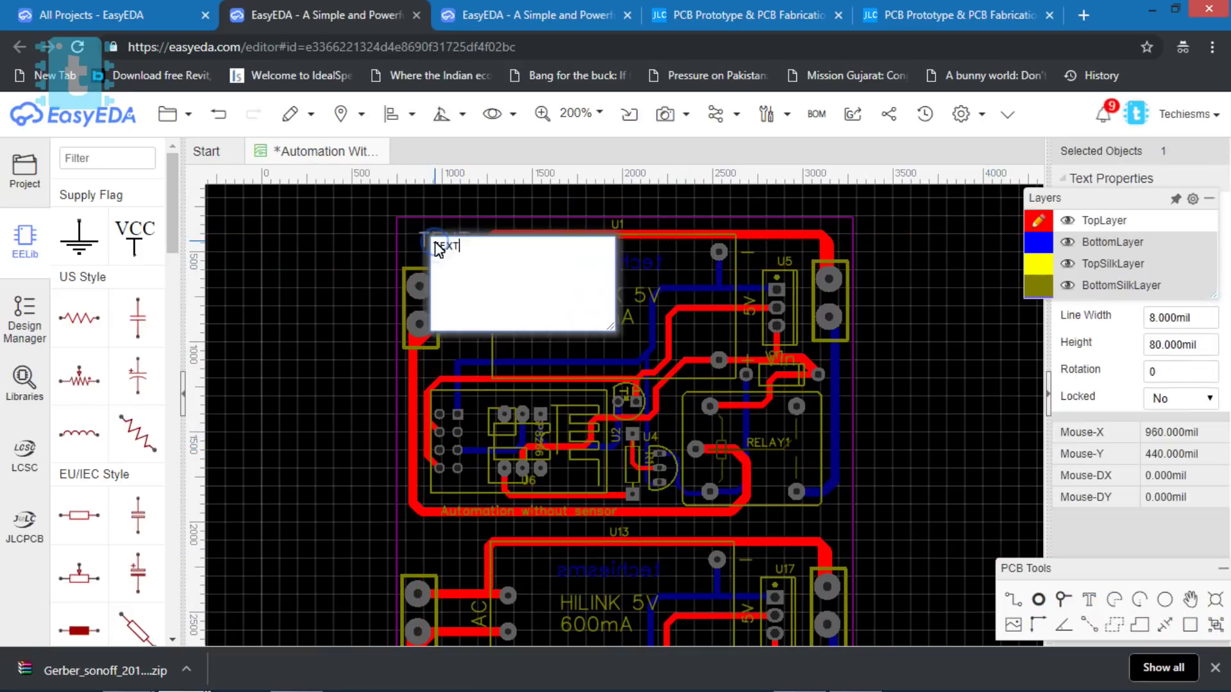
pyautogui.press('Return')
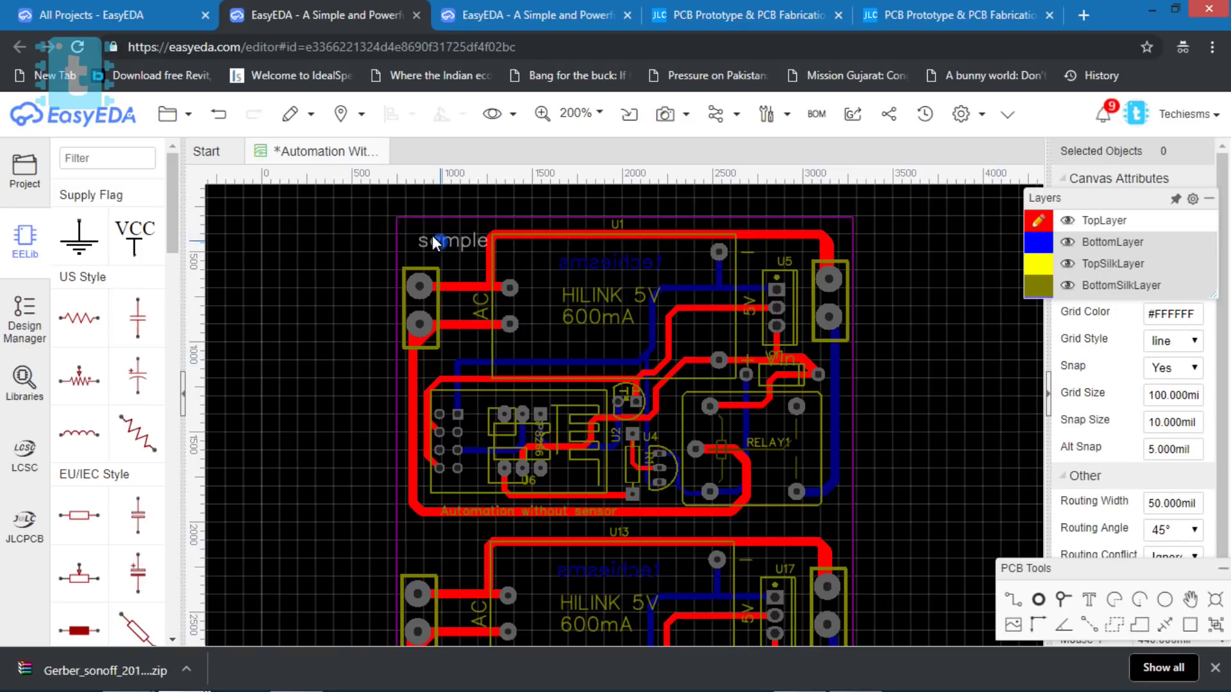
# - Move the 'sample' label to BottomLayer and shift it along the board's top edge
pyautogui.click(429, 233)
pyautogui.click(1204, 210)
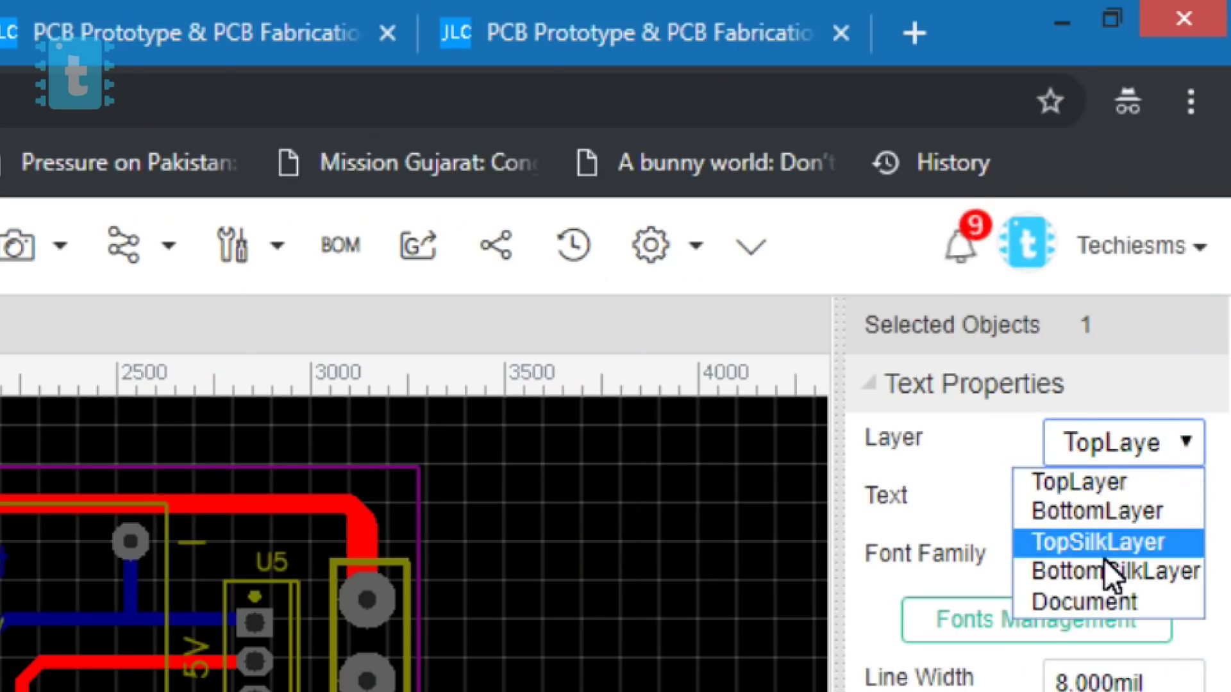
pyautogui.click(1104, 517)
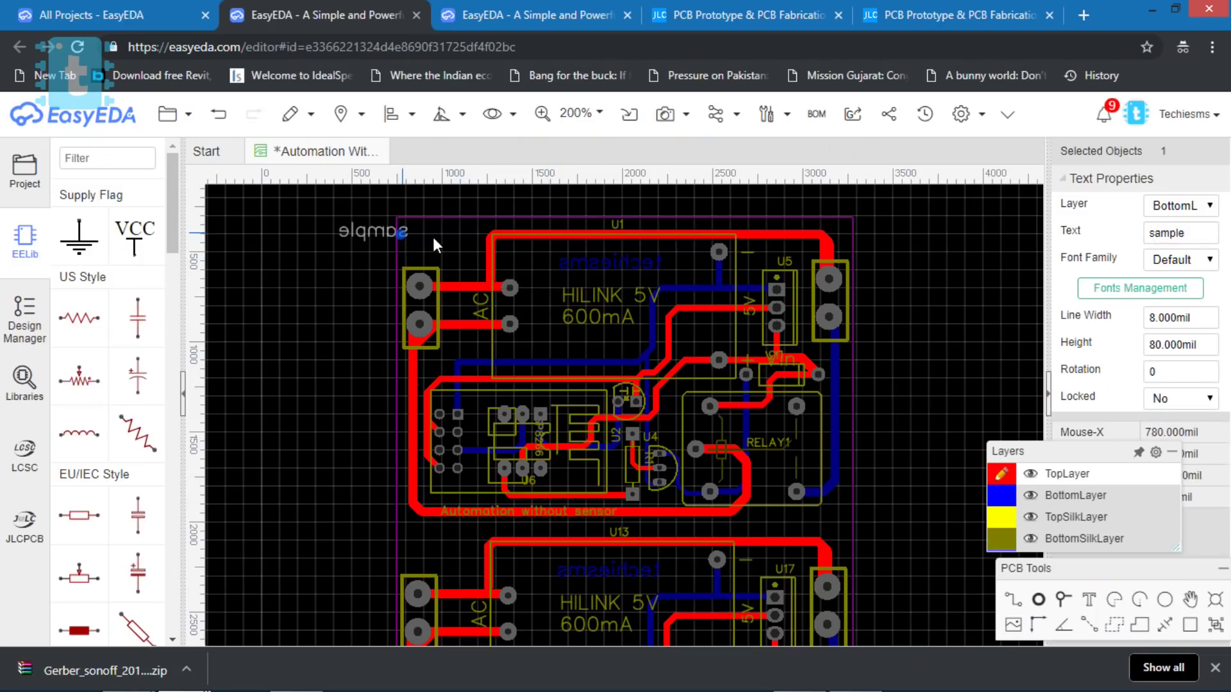
pyautogui.moveTo(433, 242); pyautogui.dragTo(468, 241)
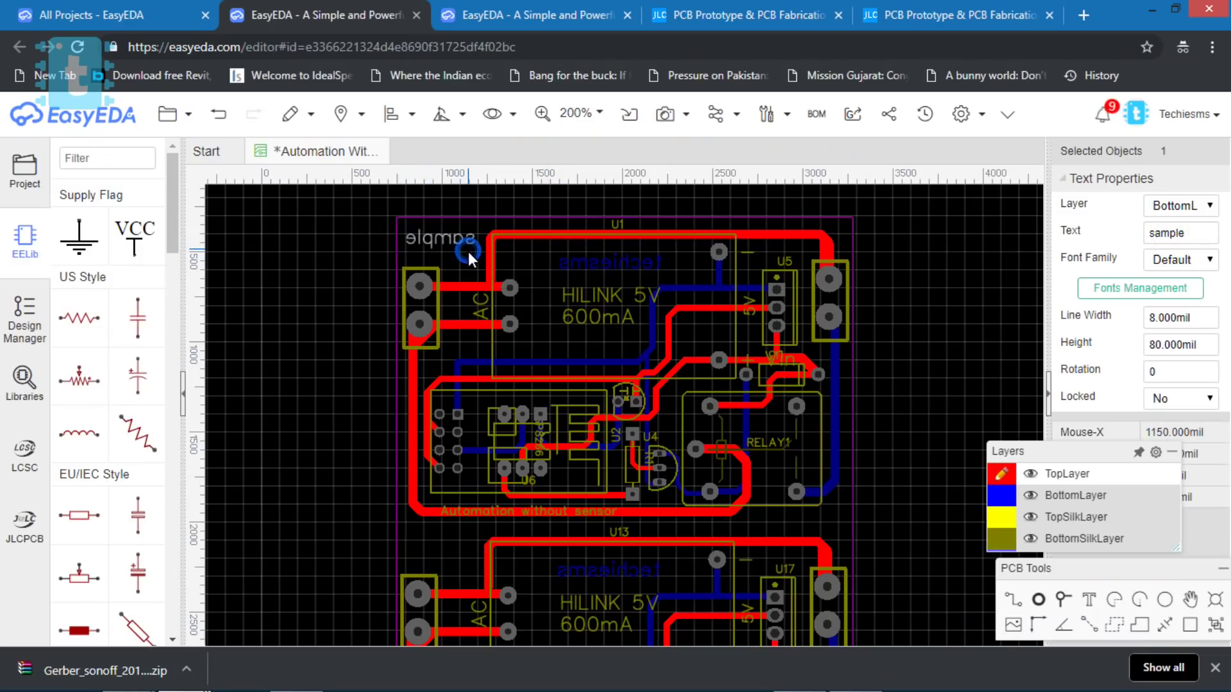
pyautogui.press('Escape')
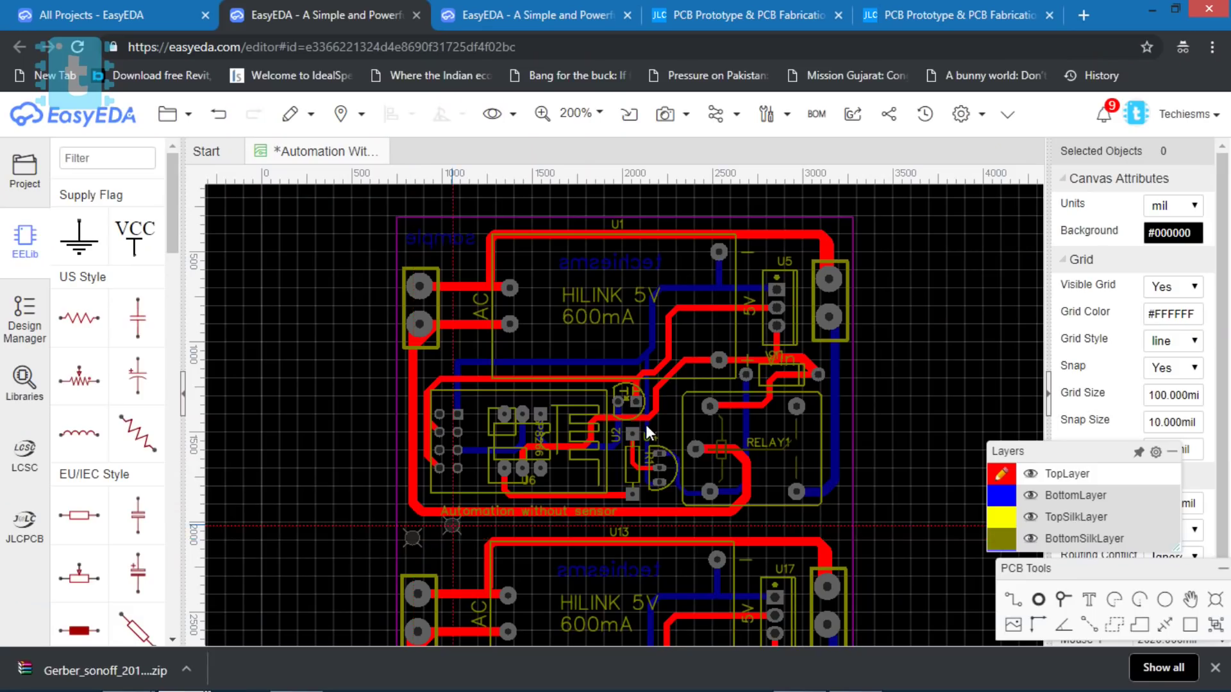